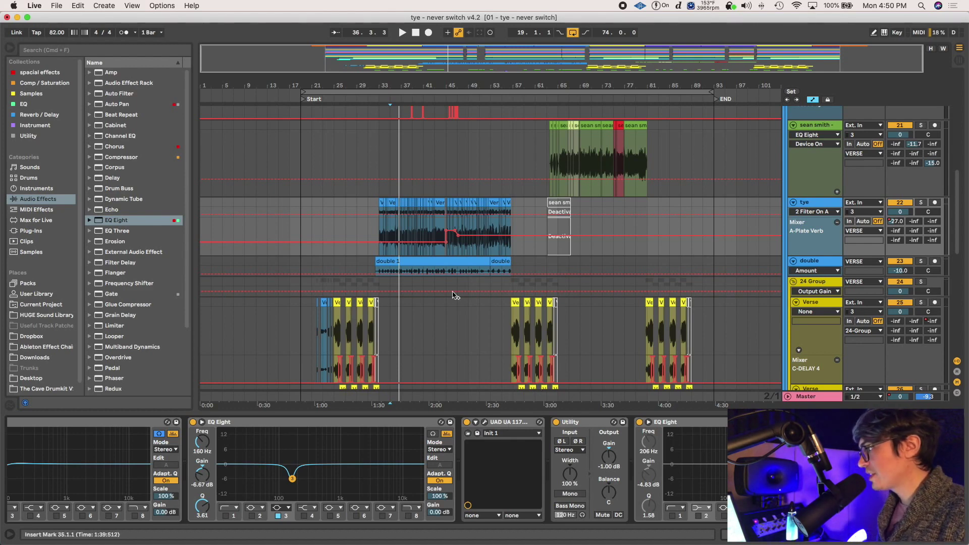
Increase the height of the verse vocal lane on track 22 around bar 35.
scroll(389, 331, "up", 6)
left_click(389, 331)
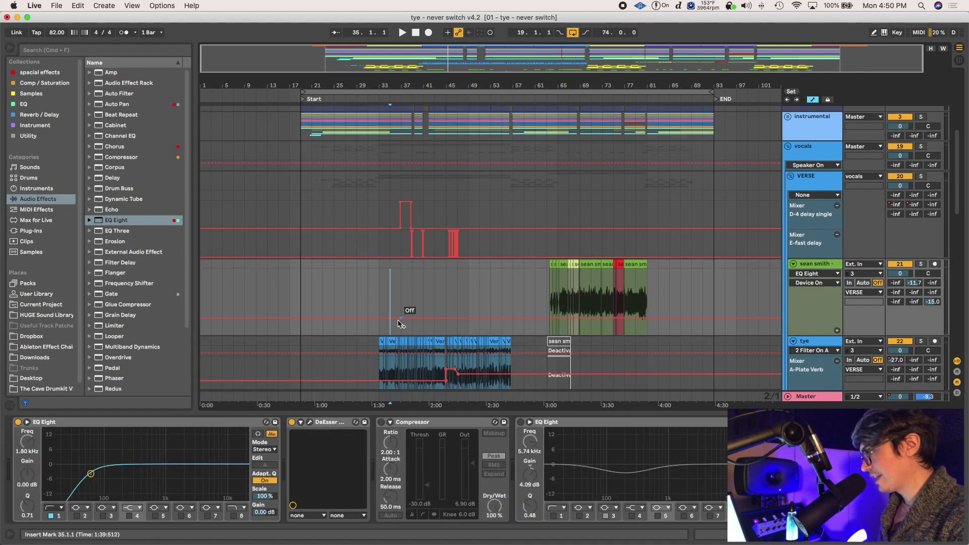
key("plus")
key("plus")
key("plus")
key("plus")
scroll(426, 326, "down", 4)
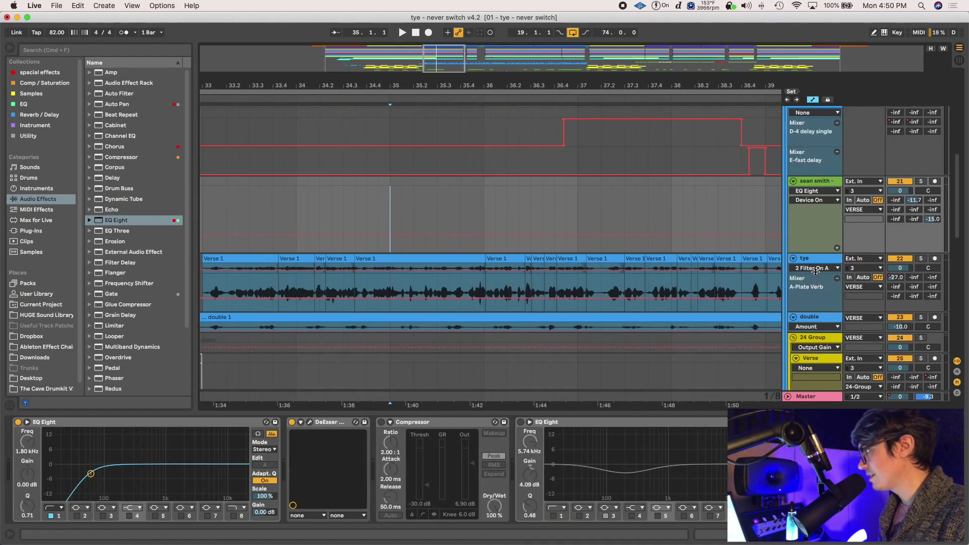
left_click_drag(816, 272, 815, 376)
Inspect the sample settings and gain of the short Verse 1 clip at 37.3.1 on track 22.
scroll(519, 301, "right", 4)
left_click(515, 260)
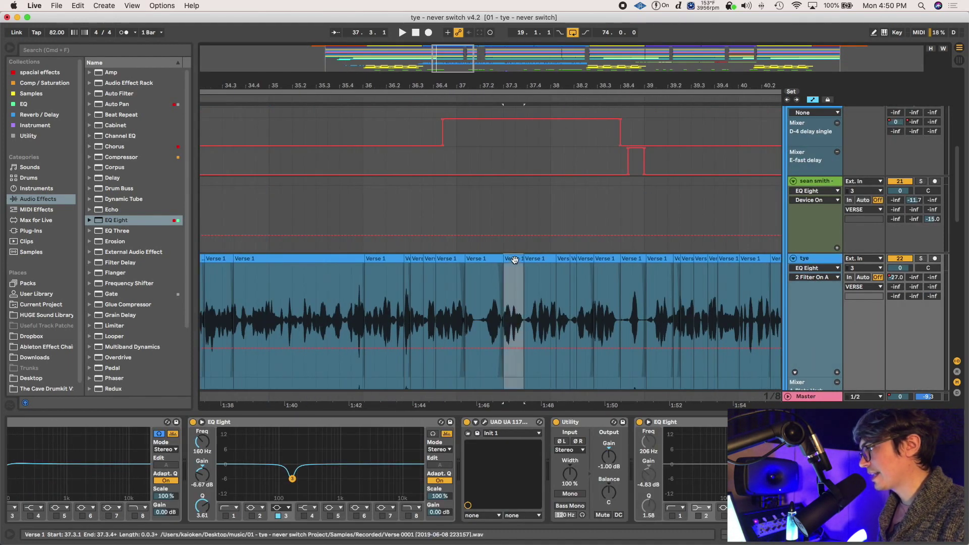
key("shift+Tab")
left_click_drag(98, 406, 97, 406)
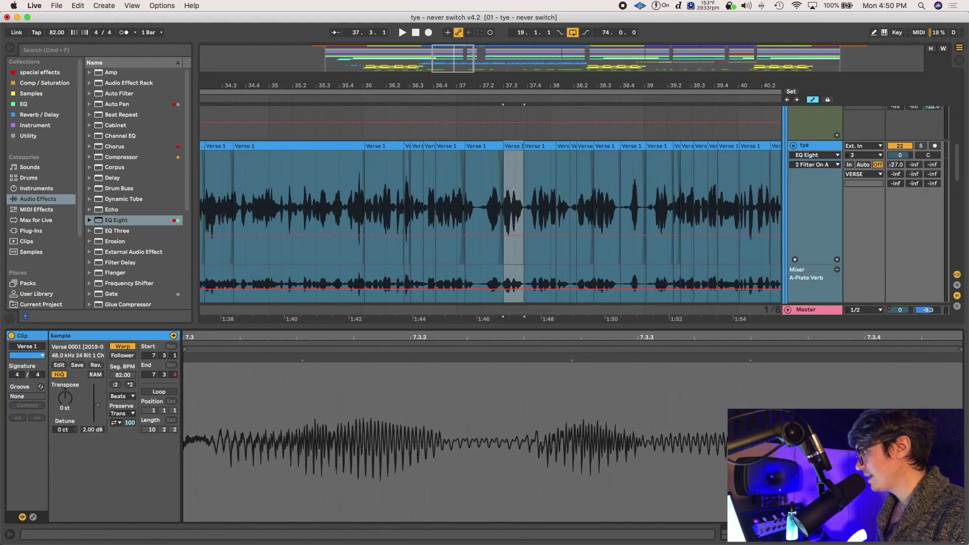
left_click(959, 535)
Split the vocal on track 22 around 42.2.2 to isolate one short word as its own clip.
key("minus")
key("minus")
key("minus")
key("minus")
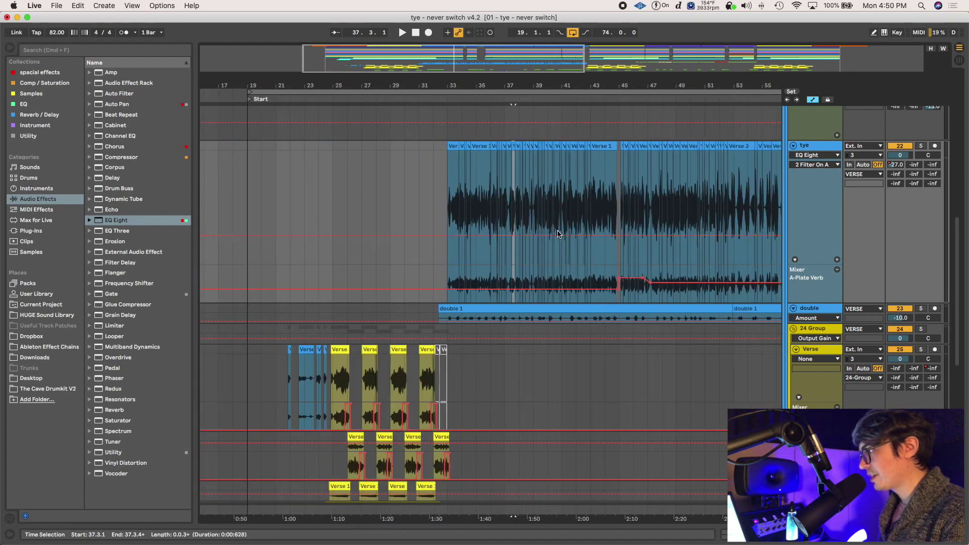
scroll(530, 204, "right", 5)
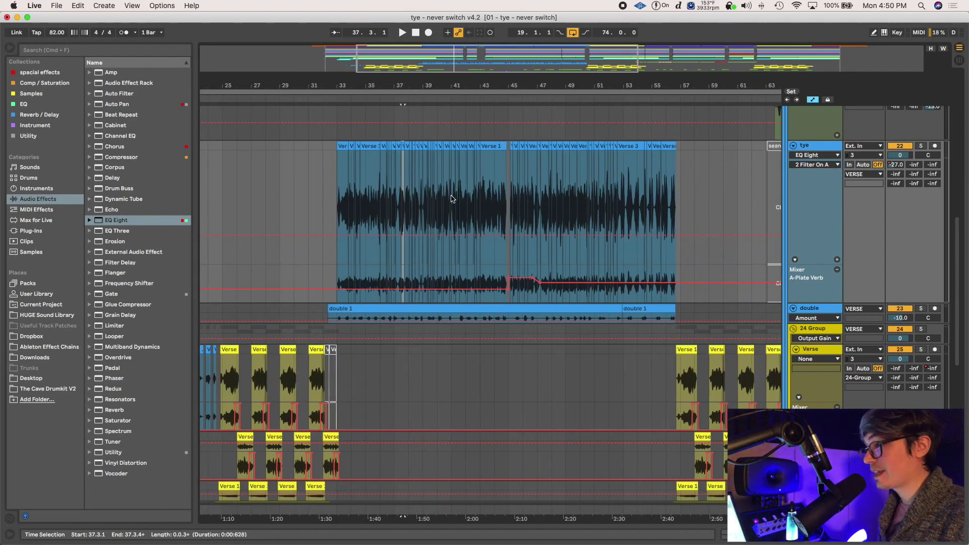
left_click(465, 188)
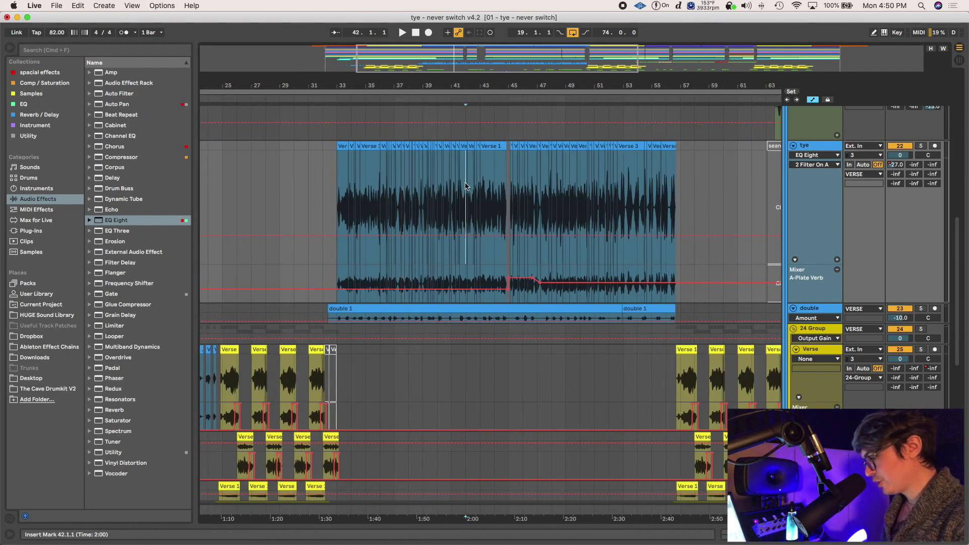
key("plus")
key("plus")
key("plus")
key("plus")
left_click(493, 186)
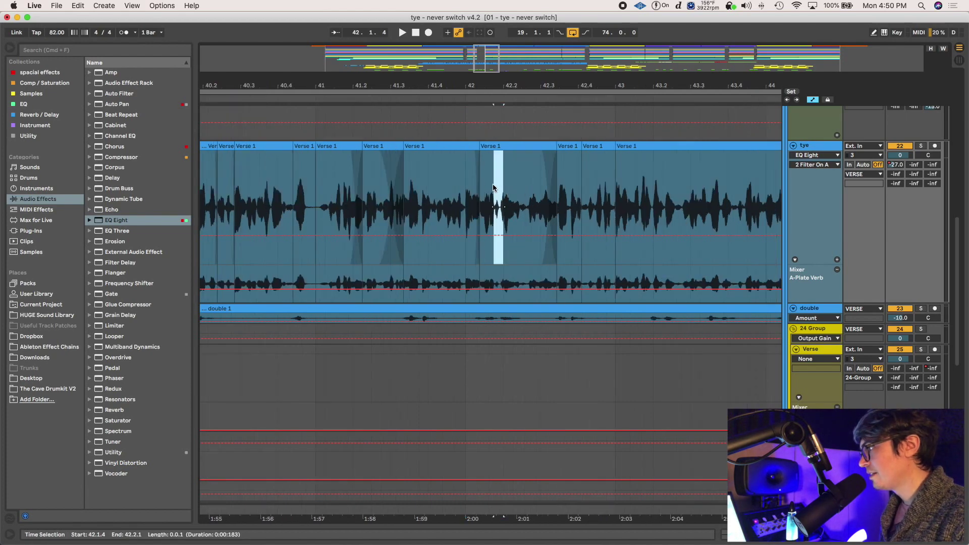
key("space")
left_click_drag(512, 192, 527, 197)
key("super+e")
Raise the isolated vocal clip's gain to 1.44 dB and play the passage back.
key("shift+Tab")
key("shift+Tab")
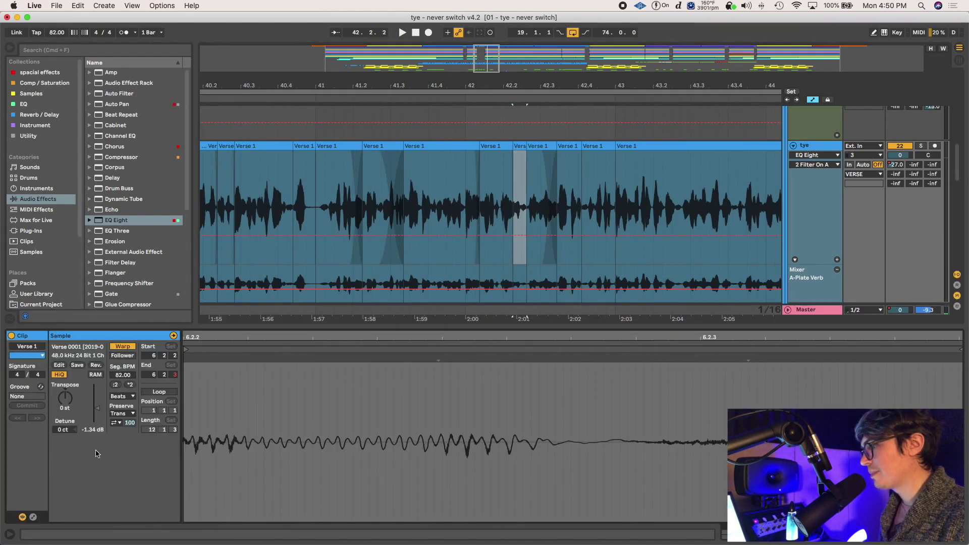
key("space")
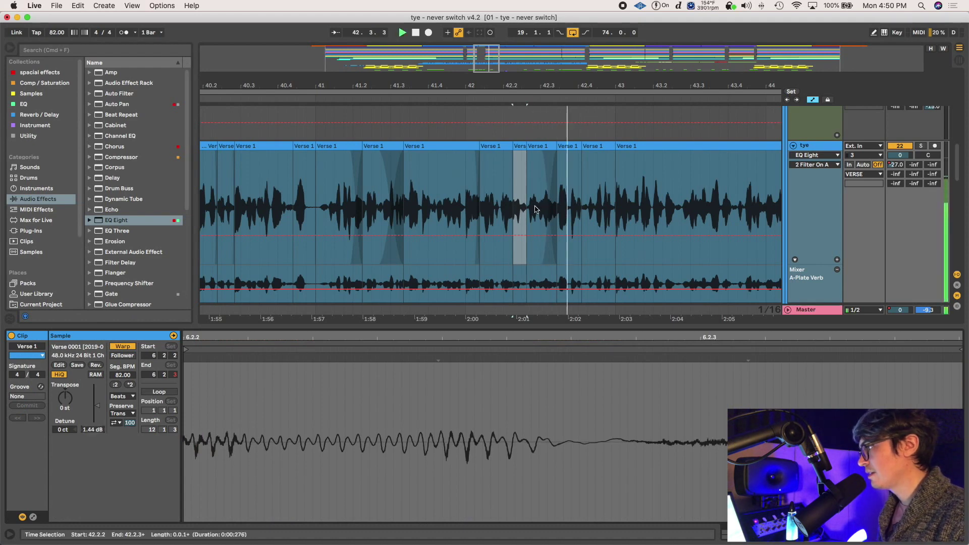
key("space")
Hide the automation and crossfade both edges of the isolated vocal clip with its neighbouring clips.
key("a")
mouse_move(513, 152)
left_mouse_down()
mouse_move(502, 154)
mouse_move(533, 154)
left_mouse_up()
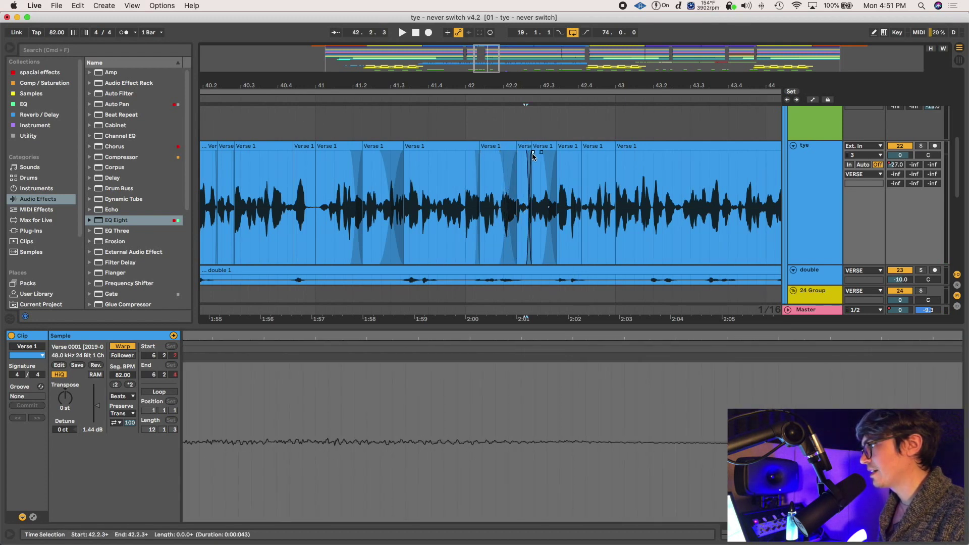
left_click(526, 153)
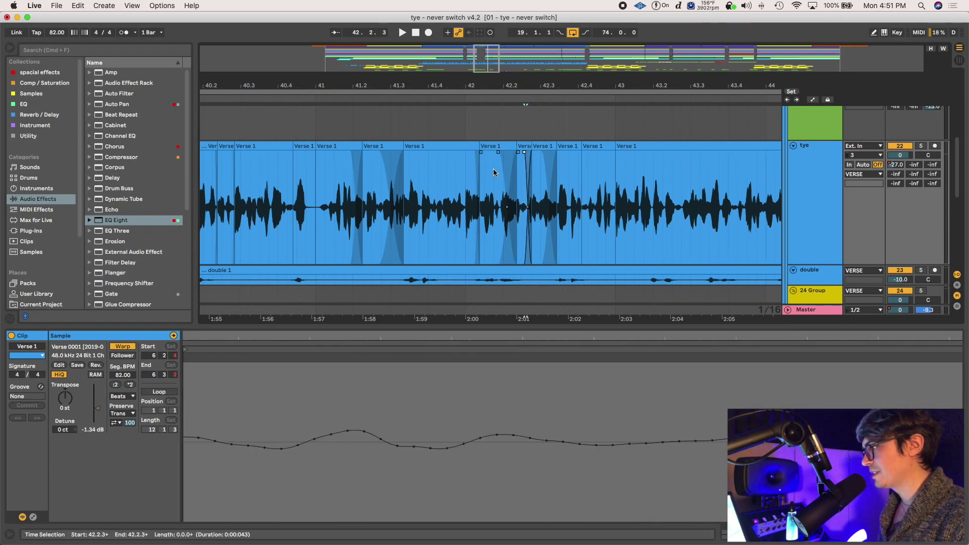
Play the vocal from 41.3.3 and set the isolated clip's gain to 0.38 dB.
left_click(457, 174)
key("minus")
key("minus")
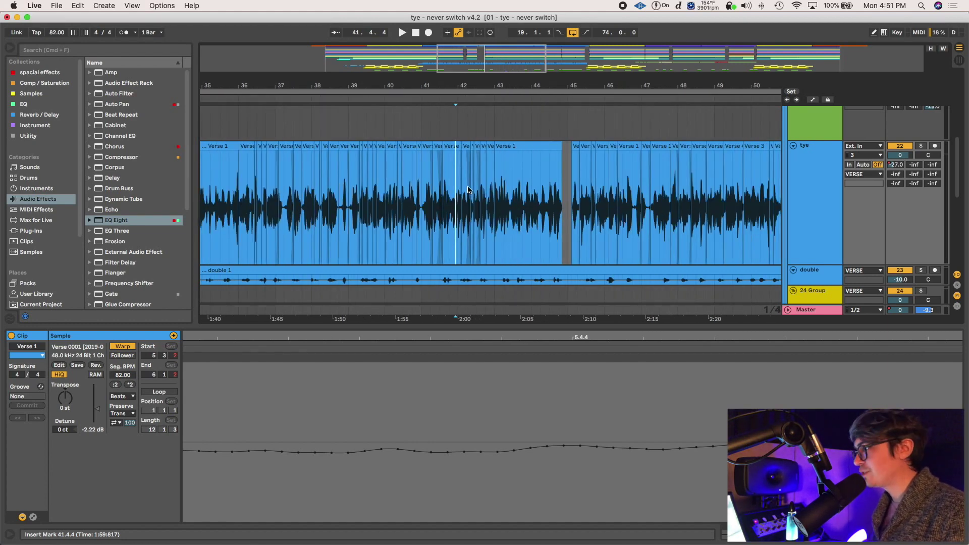
left_click(450, 180)
key("plus")
key("plus")
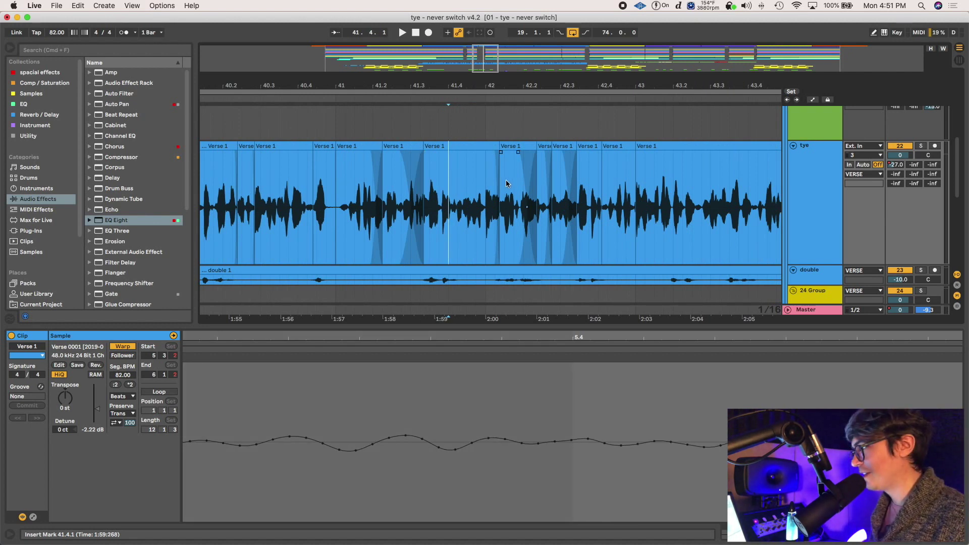
left_click(437, 181)
key("space")
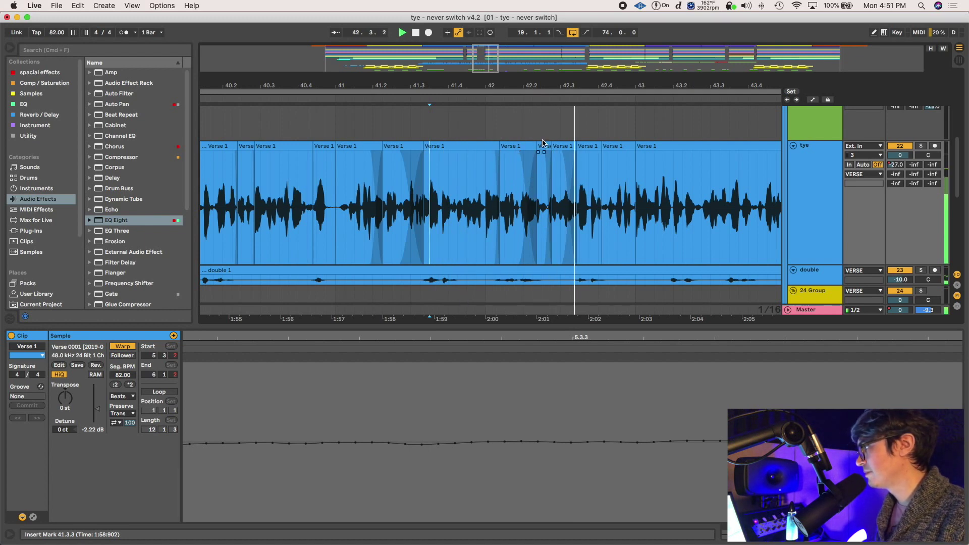
left_click(543, 222)
key("space")
left_click_drag(94, 431, 95, 436)
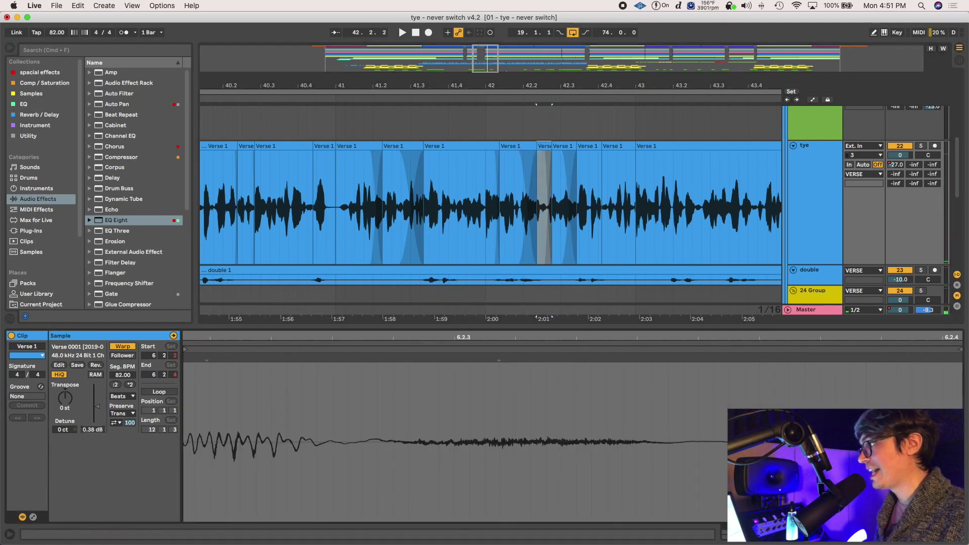
Examine the full verse vocal on track 22 and the track's effects chain.
left_click(459, 180)
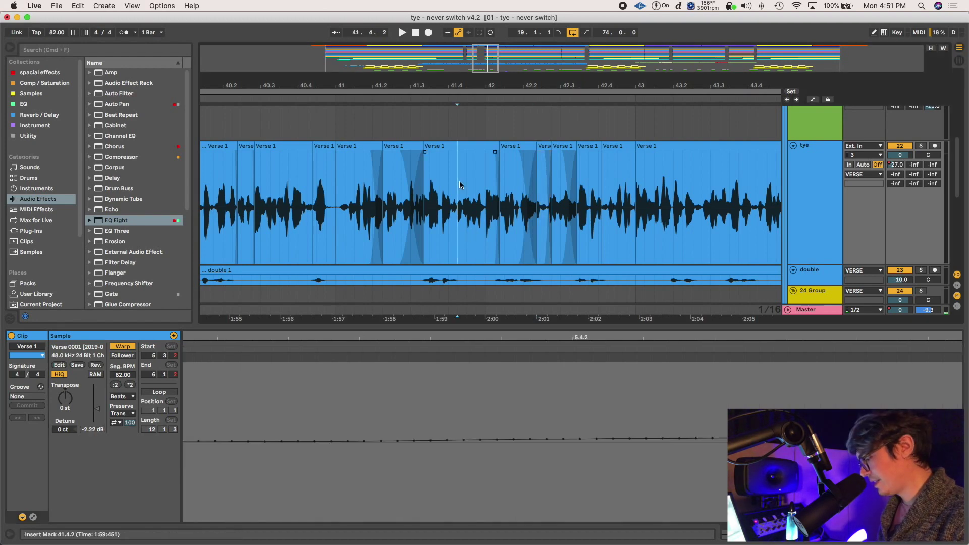
key("minus")
key("minus")
key("minus")
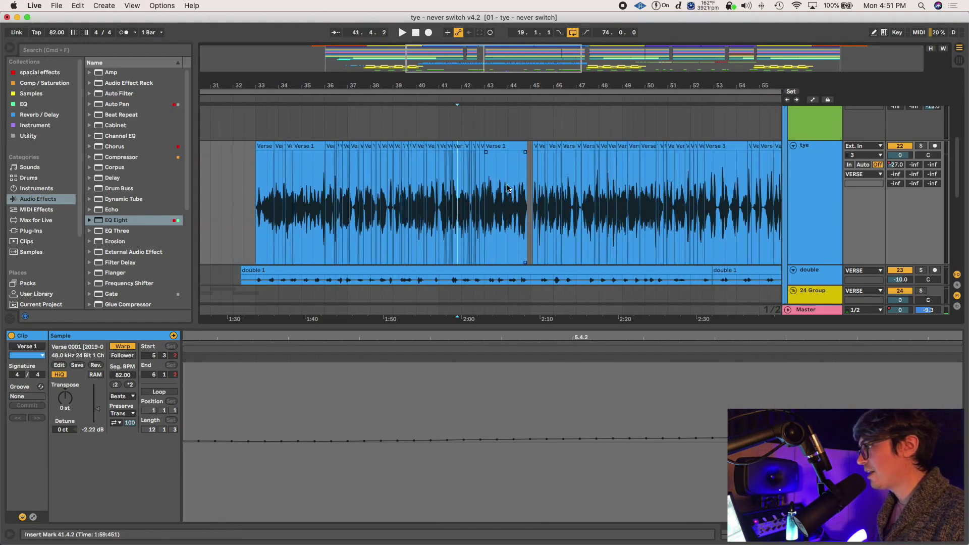
left_click(507, 188)
key("minus")
key("minus")
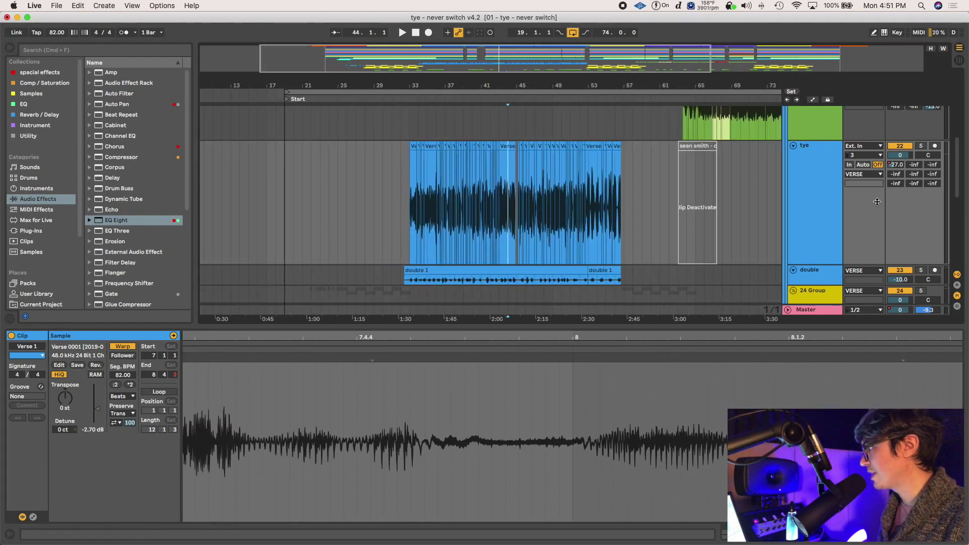
left_click(793, 187)
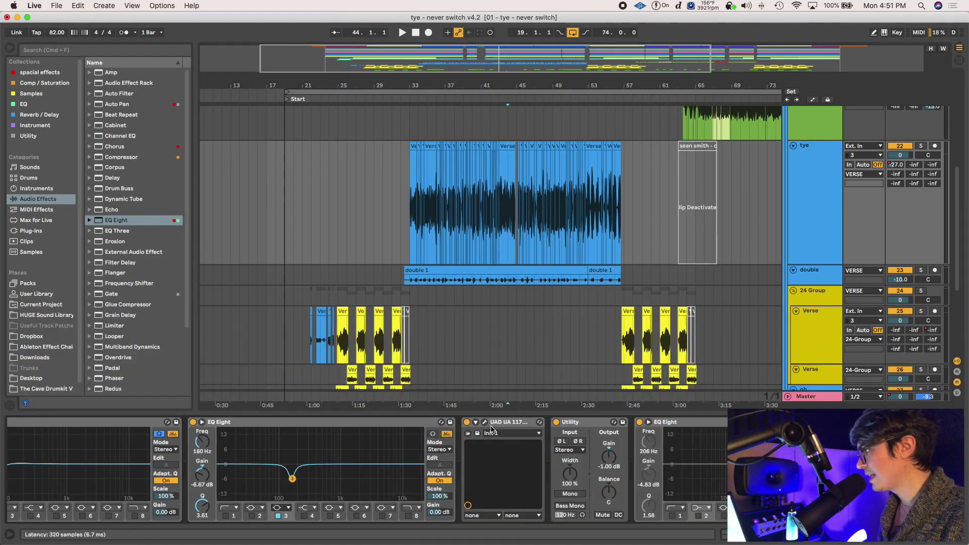
scroll(634, 242, "up", 2)
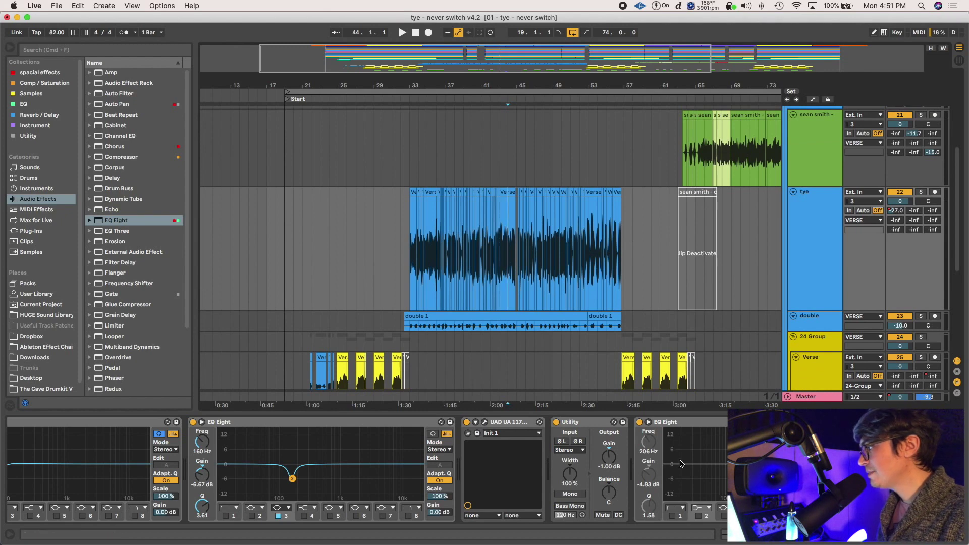
key("super+alt+l")
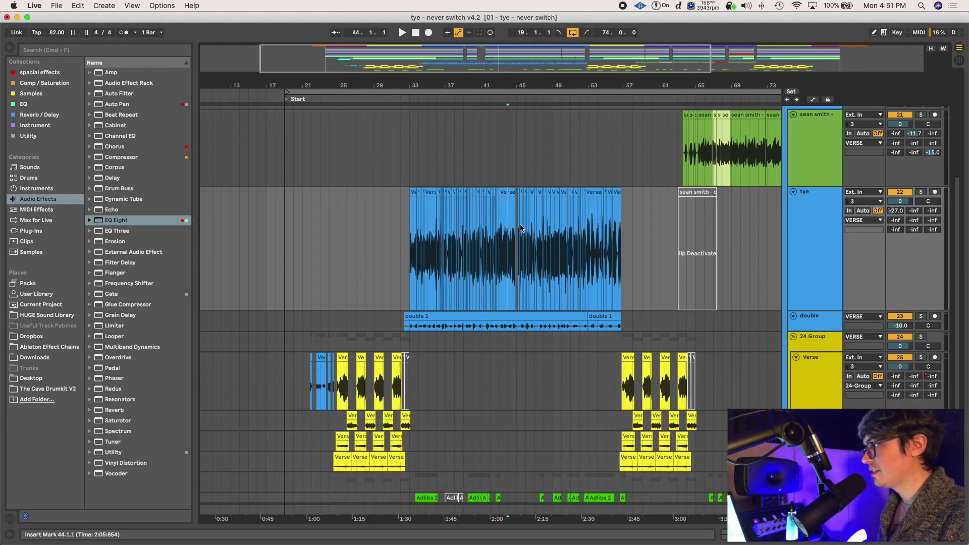
Solo the stereo Instrumental track 2 and audition it from 43.1.1.
left_click(495, 176)
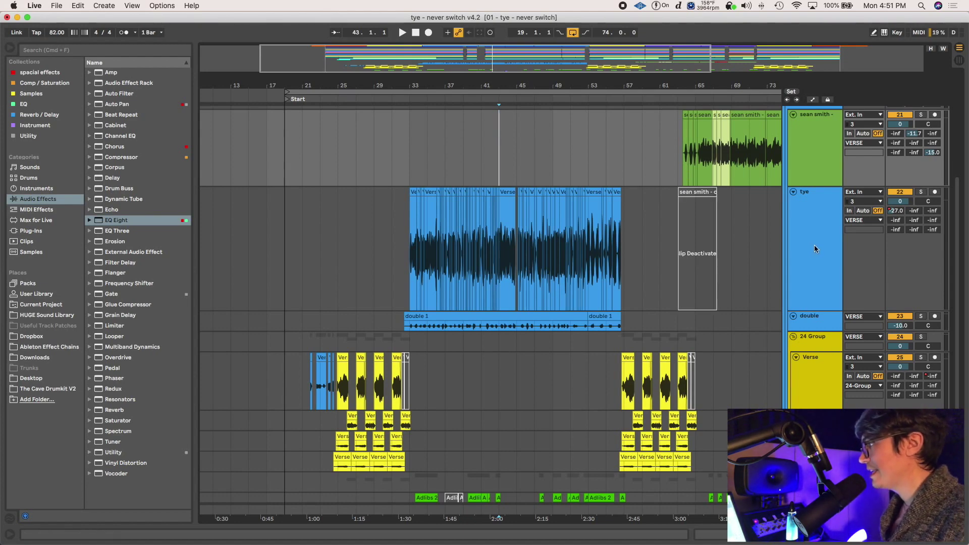
left_click(791, 251)
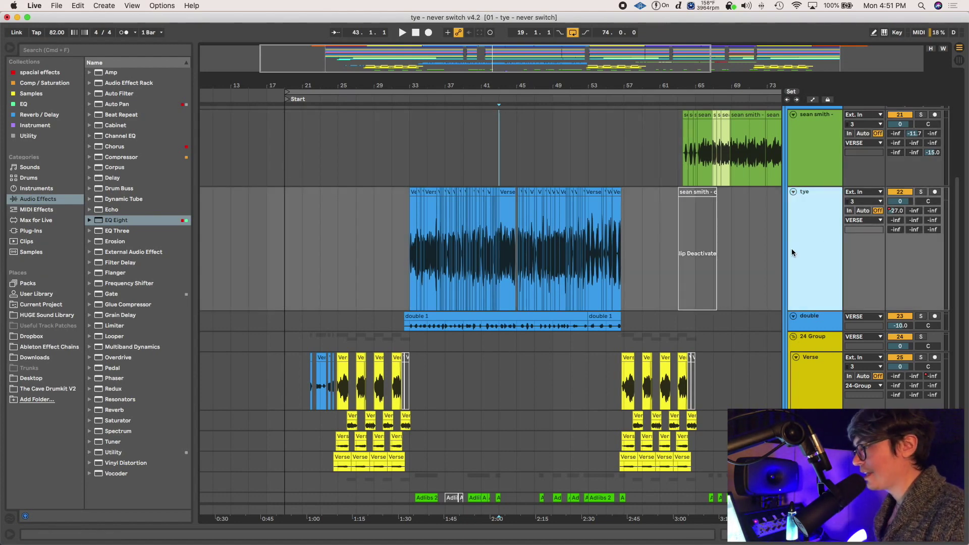
scroll(631, 234, "up", 6)
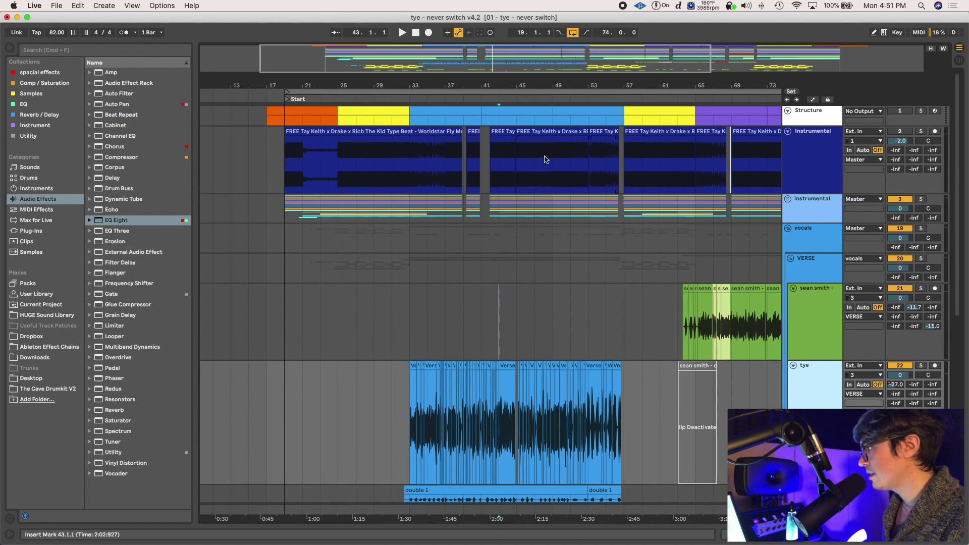
left_click(499, 151)
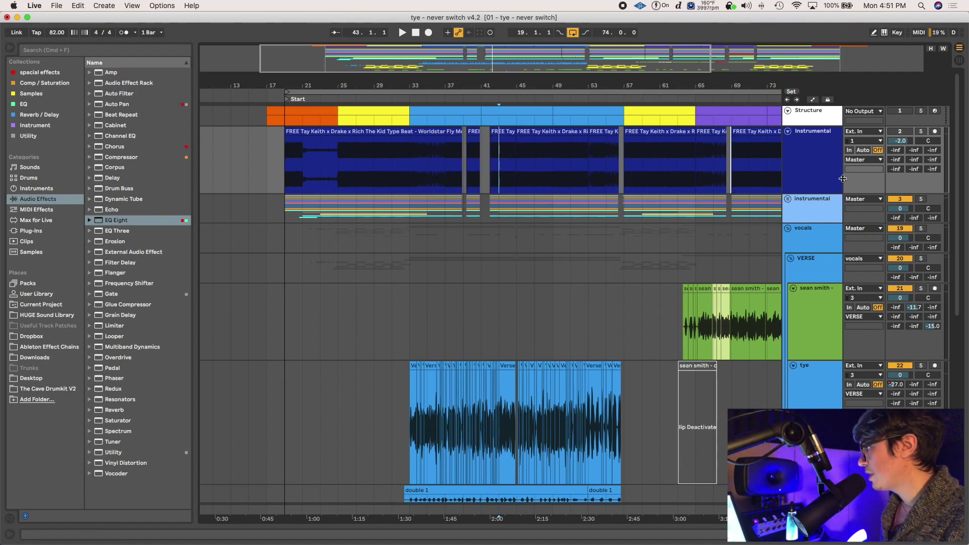
left_click(922, 131)
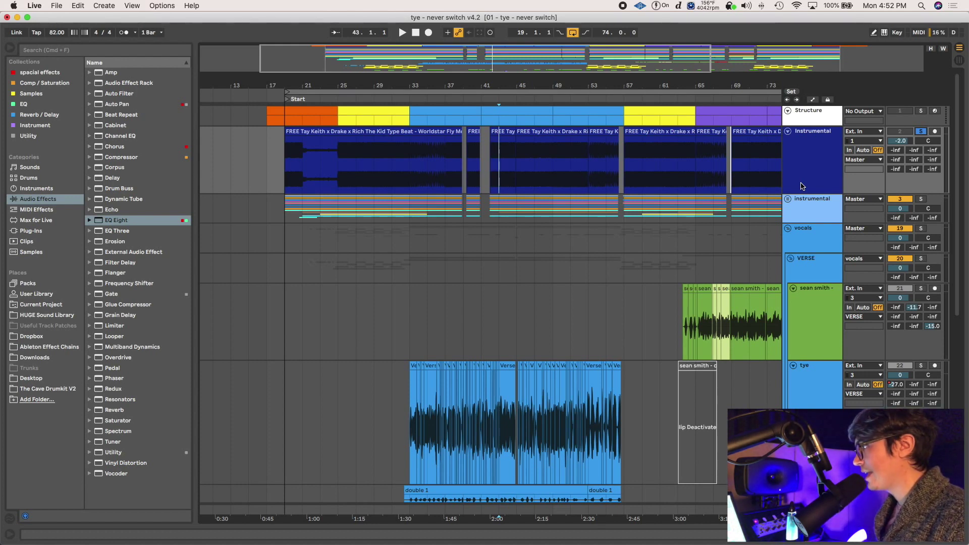
scroll(390, 191, "right", 5)
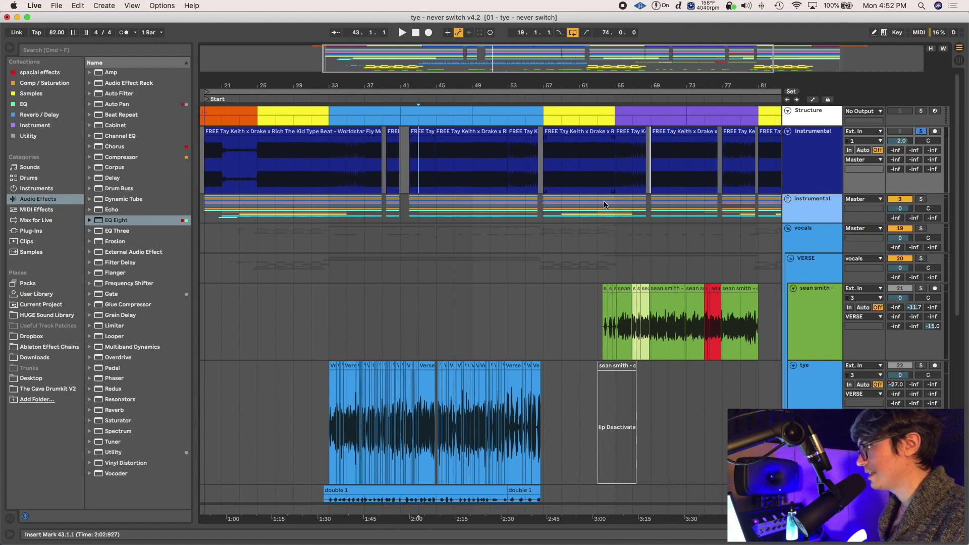
key("space")
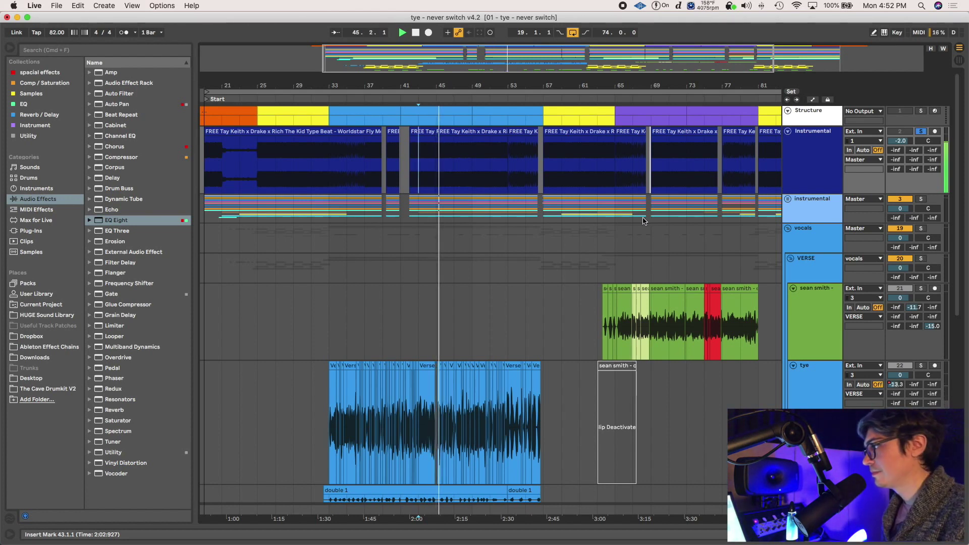
key("space")
Move the solo to the instrumental stems group on track 3 and audition it for comparison.
left_click(921, 199)
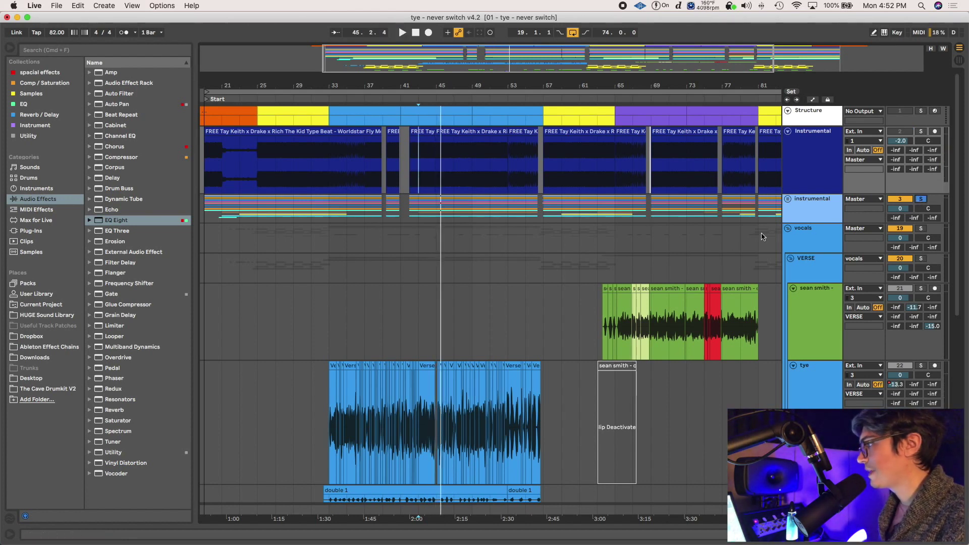
key("space")
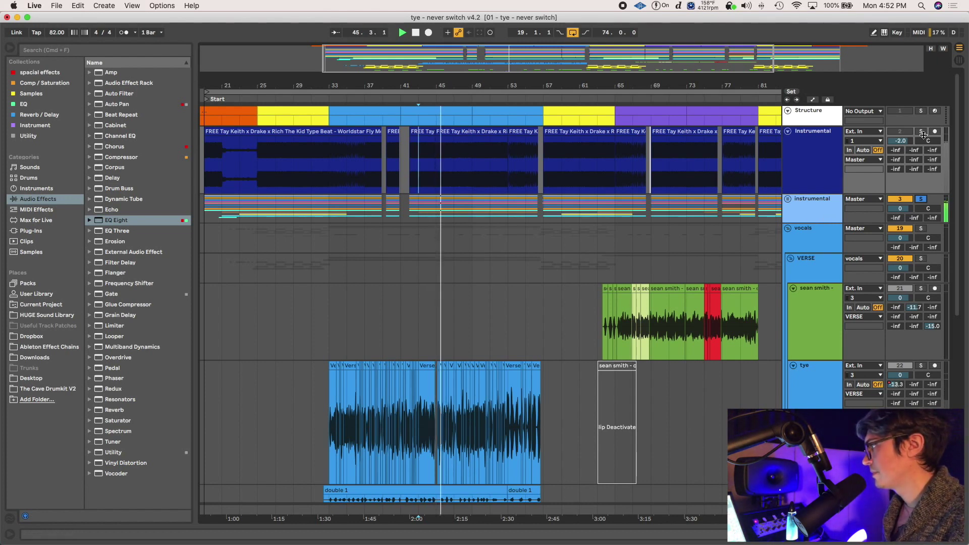
key("space")
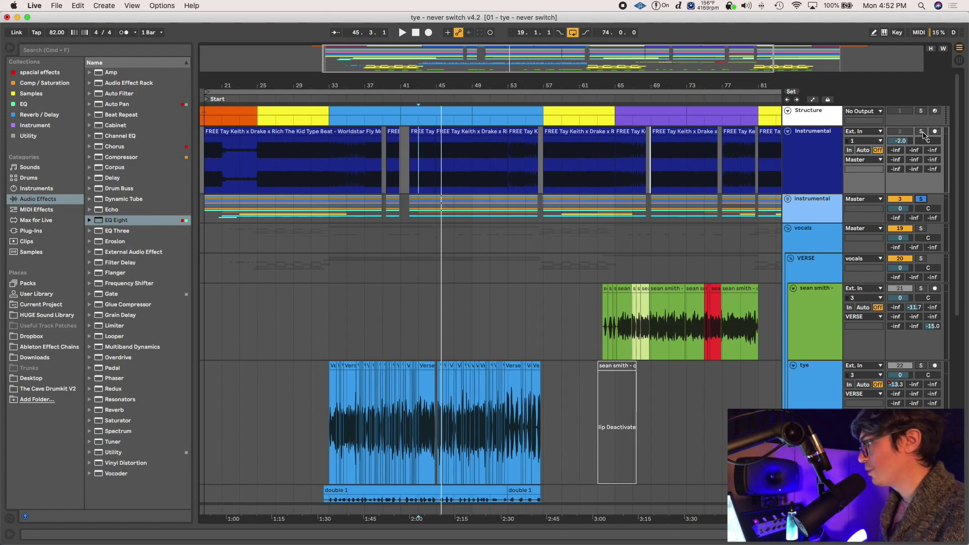
Solo Instrumental track 2 again, show its EQ Eight device, and start playback from 43.1.1.
left_click(921, 131)
left_click(815, 150)
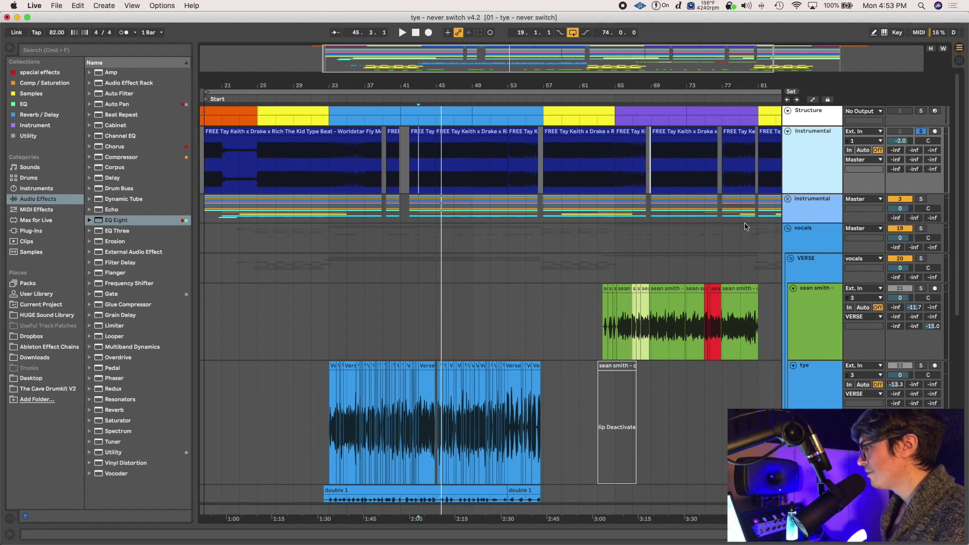
key("shift+Tab")
key("shift+Tab")
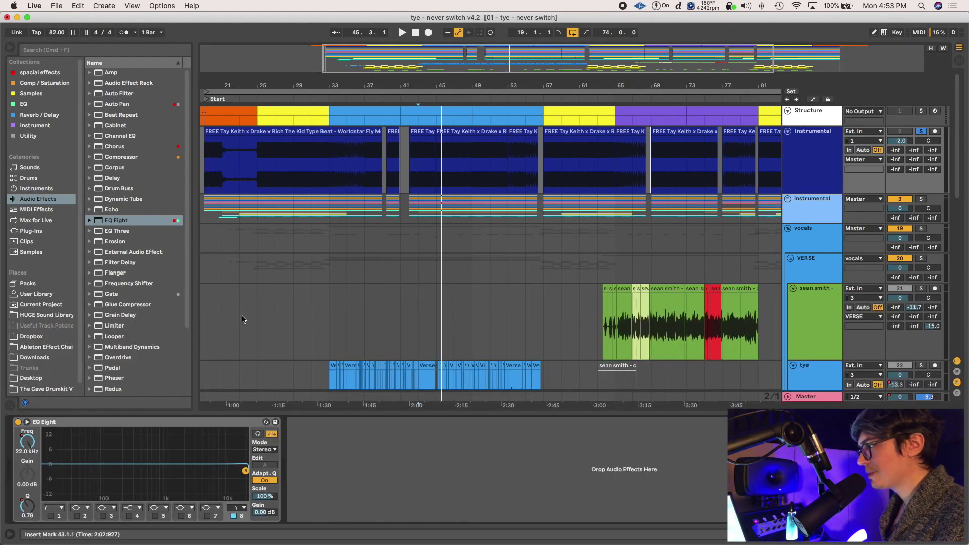
key("space")
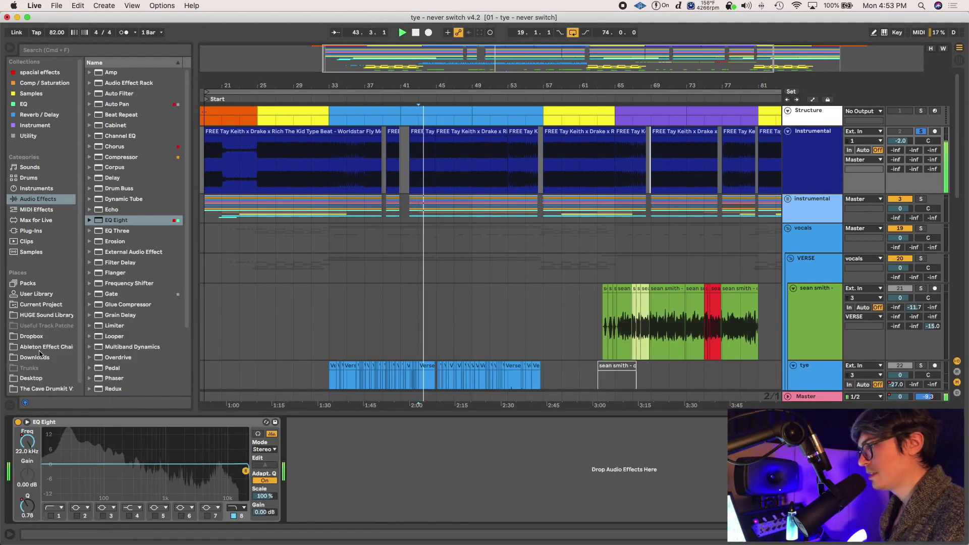
Add a second EQ Eight after the existing one on the Instrumental track and cut about 3.35 dB at 1.09 kHz using only band 3.
left_click_drag(115, 220, 331, 430)
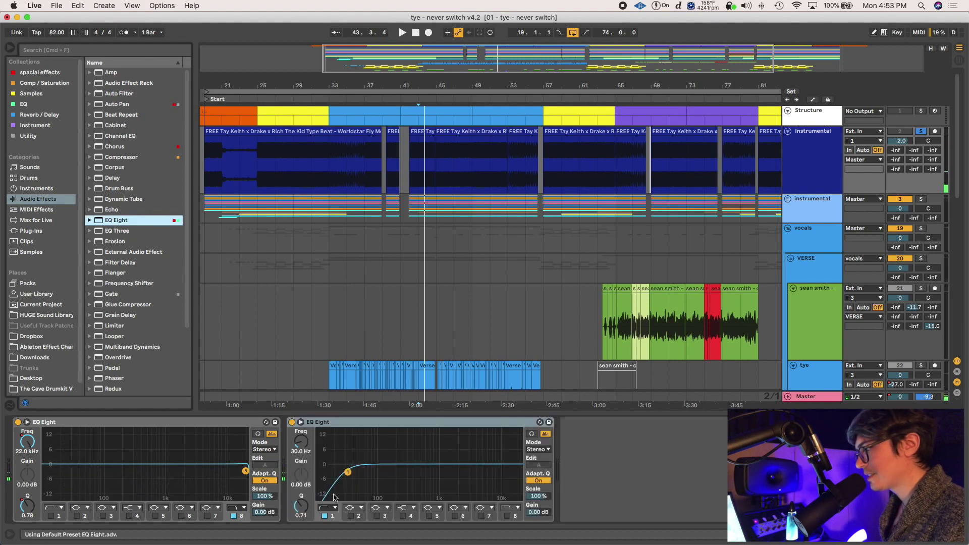
left_click(324, 517)
left_click(376, 516)
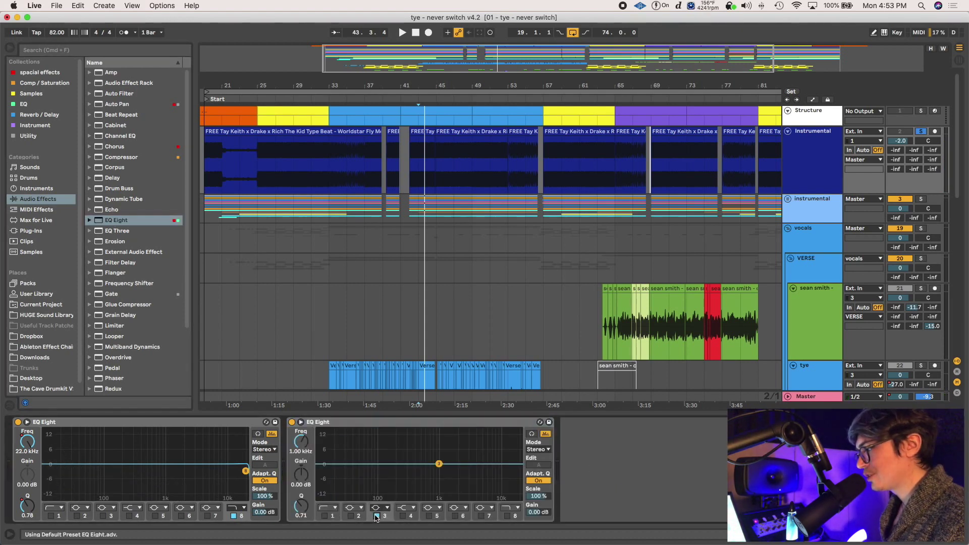
left_click_drag(435, 469, 441, 473)
key("space")
key("space")
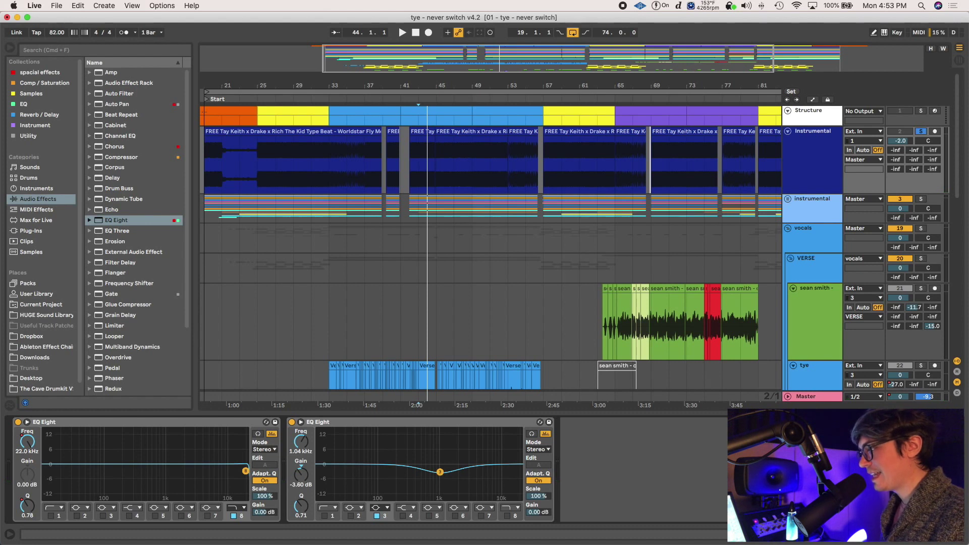
left_click_drag(440, 471, 441, 471)
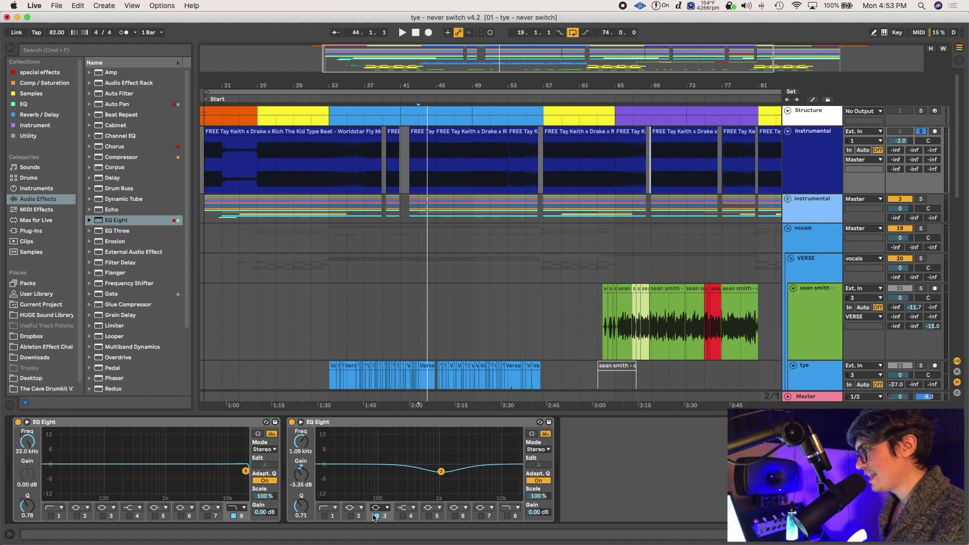
Turn off band 3 on the second EQ Eight and set its mode to M/S.
left_click(376, 516)
left_click(538, 449)
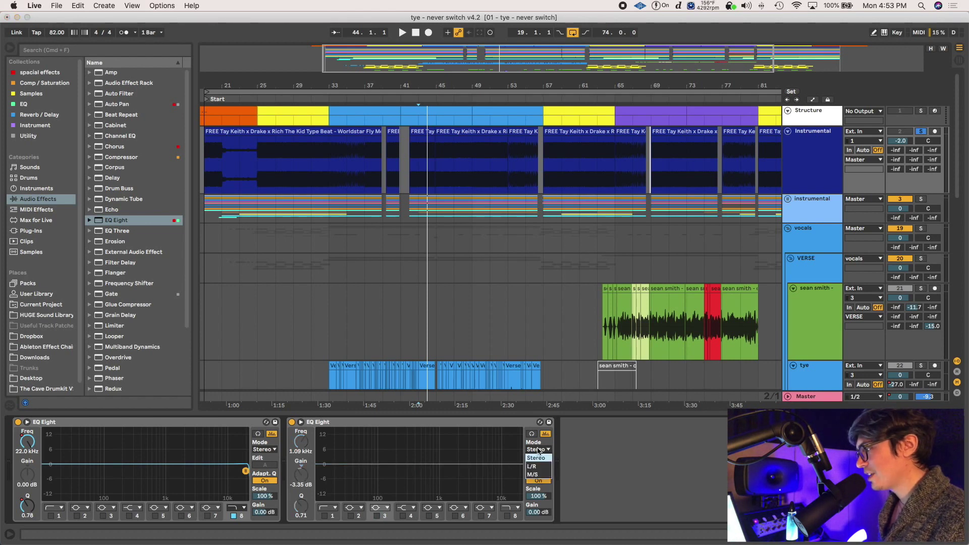
left_click(537, 475)
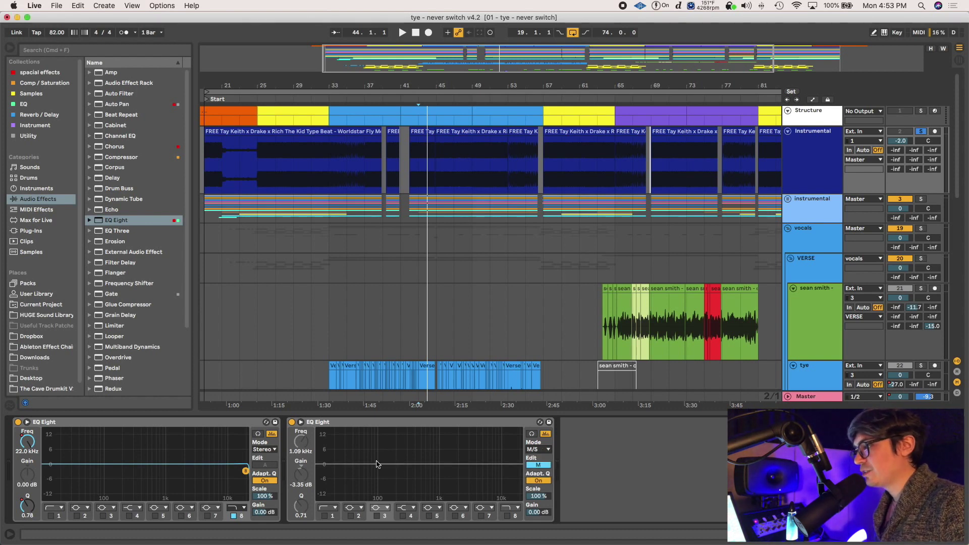
left_click(337, 423)
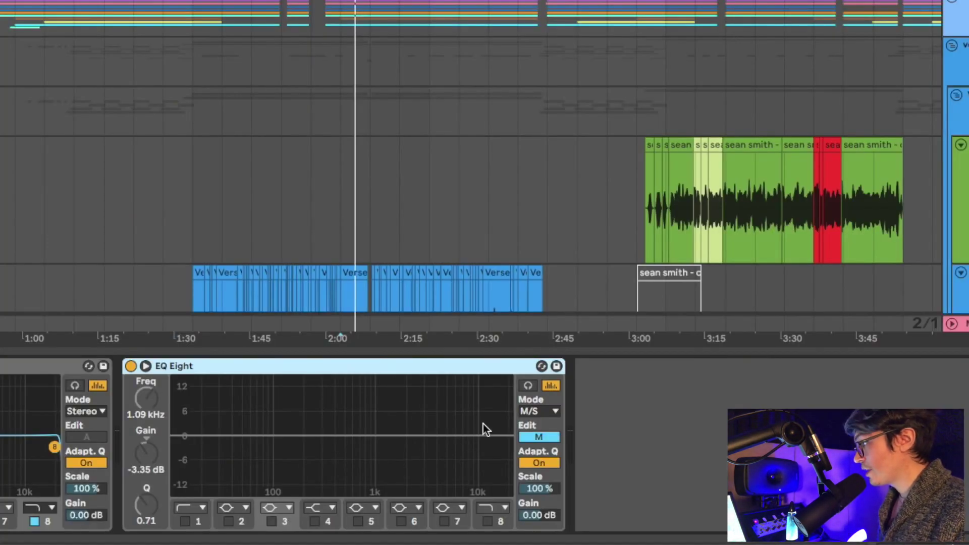
Play the instrumental, switch the EQ to editing the Side signal, and turn off side bands 3, 4, 5 and 6.
key("space")
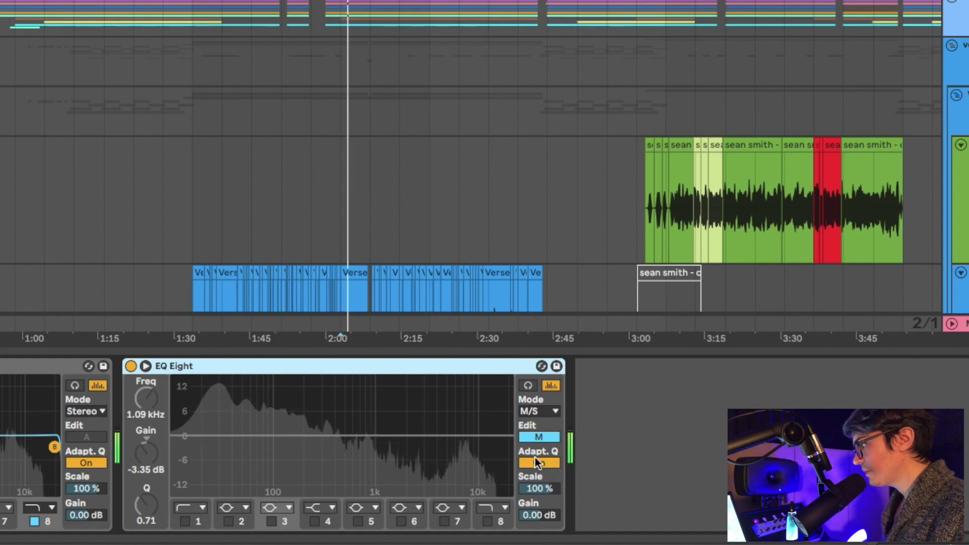
left_click(539, 436)
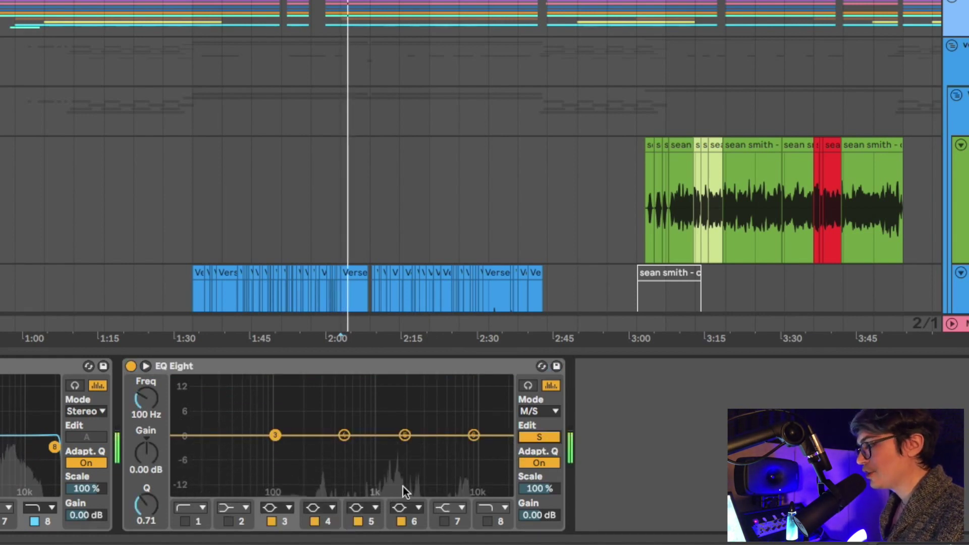
key("space")
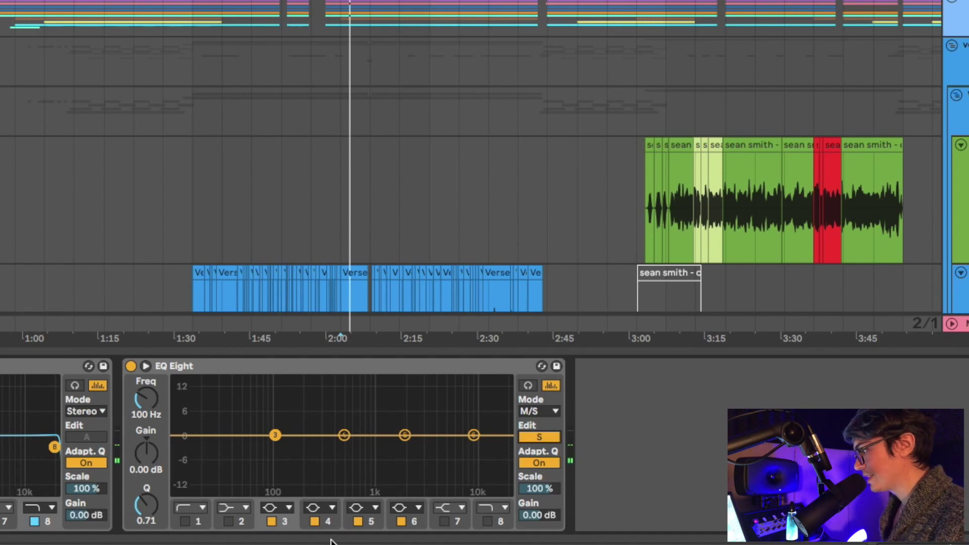
left_click(315, 522)
left_click(271, 522)
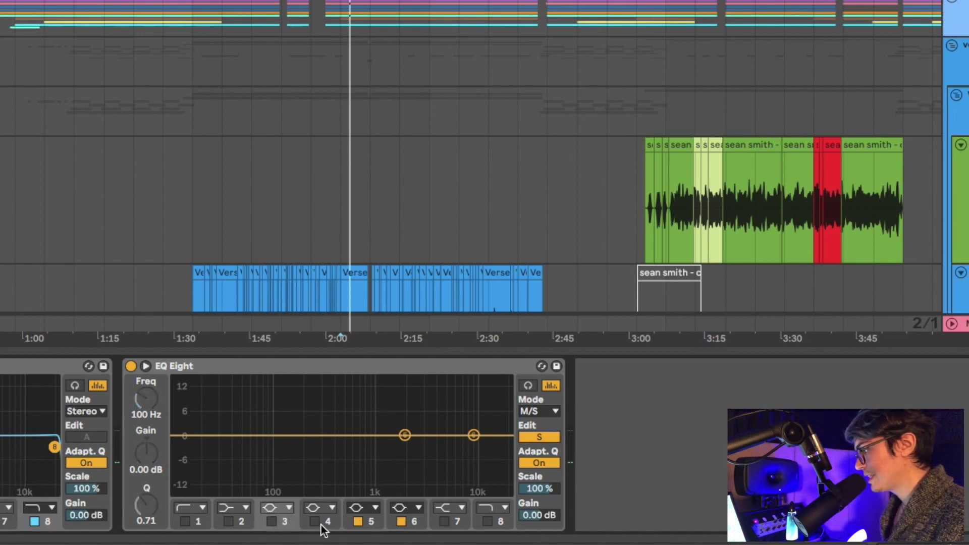
left_click(358, 521)
left_click(402, 521)
Enable audition mode and side band 8's low-pass, lower it to 10 Hz to listen to the sides, and return it to 22 kHz.
left_click(528, 386)
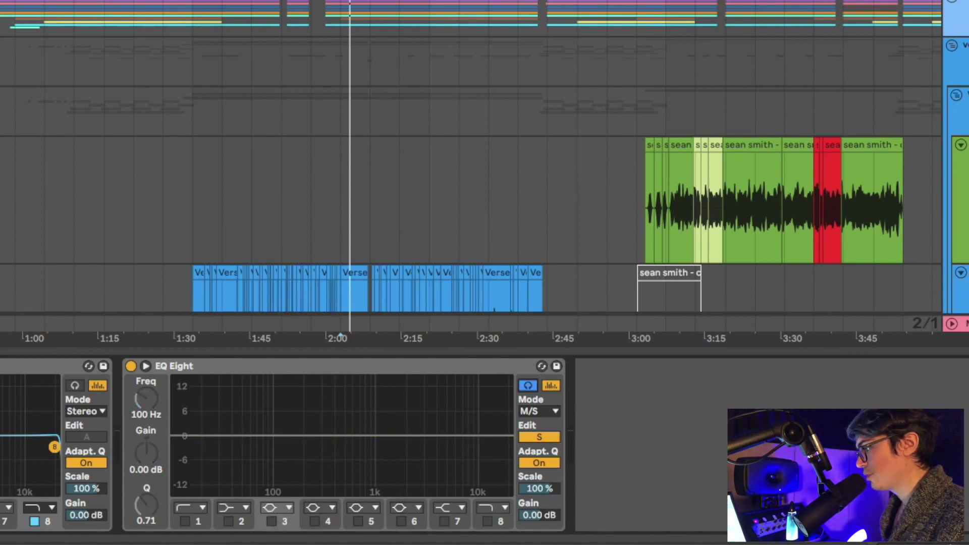
left_click(487, 522)
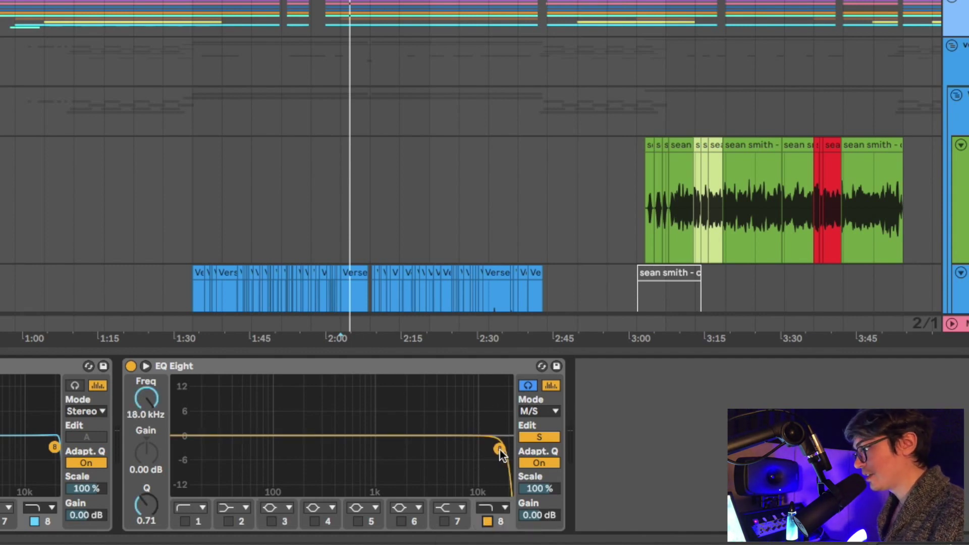
left_click_drag(499, 450, 176, 491)
key("space")
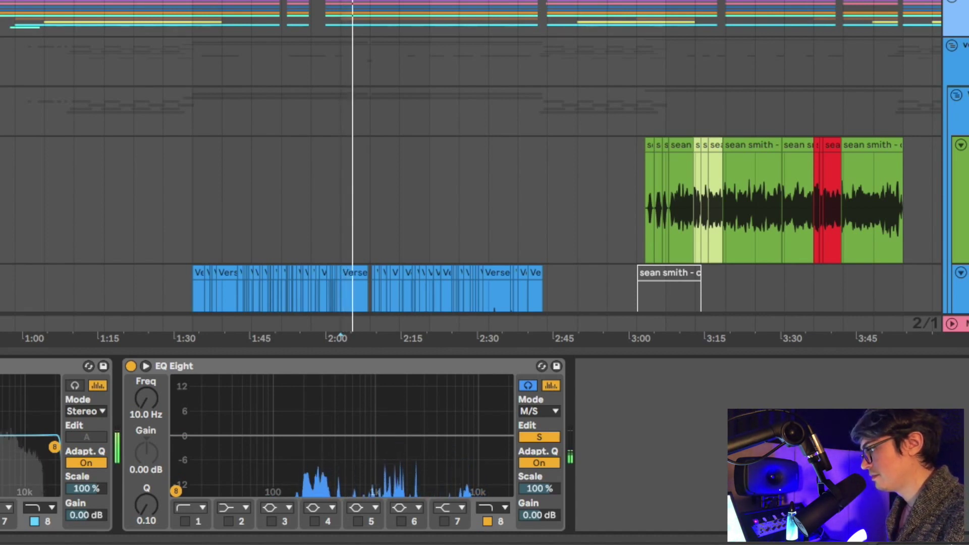
left_click_drag(175, 490, 508, 461)
Move the M/S EQ Eight to the instrumental stems group and audition its sides by lowering band 8 to 10 Hz and back to 22 kHz.
left_click(341, 365)
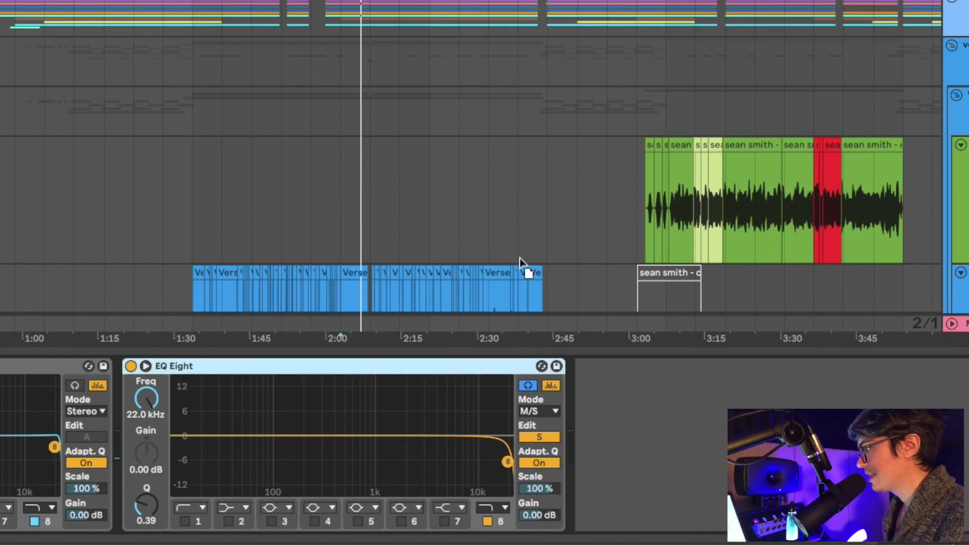
left_click_drag(341, 366, 956, 18)
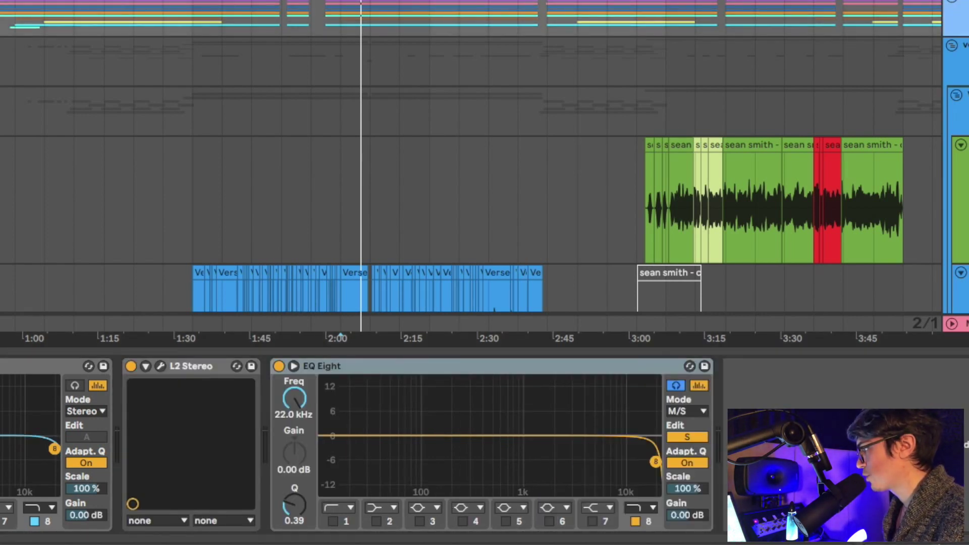
left_click_drag(655, 462, 323, 490)
key("space")
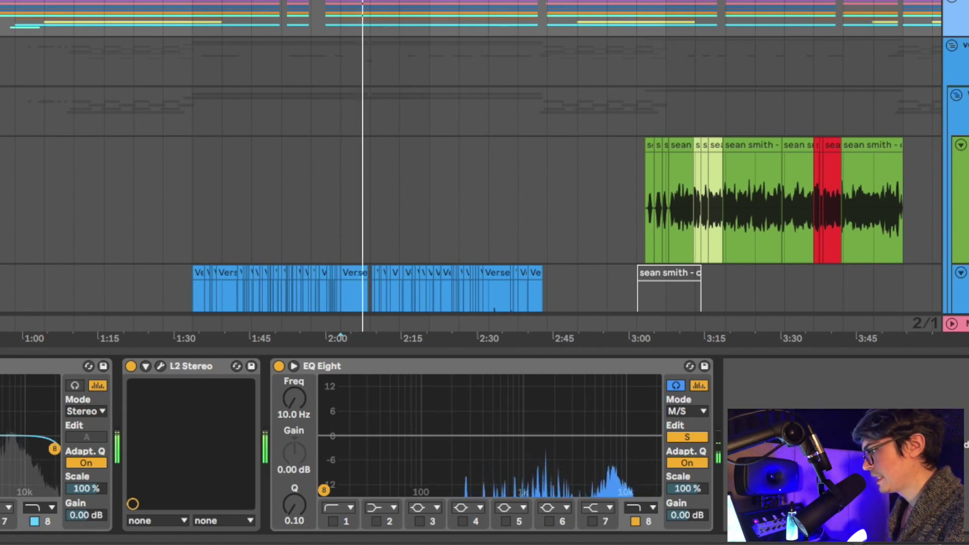
left_click_drag(323, 489, 655, 447)
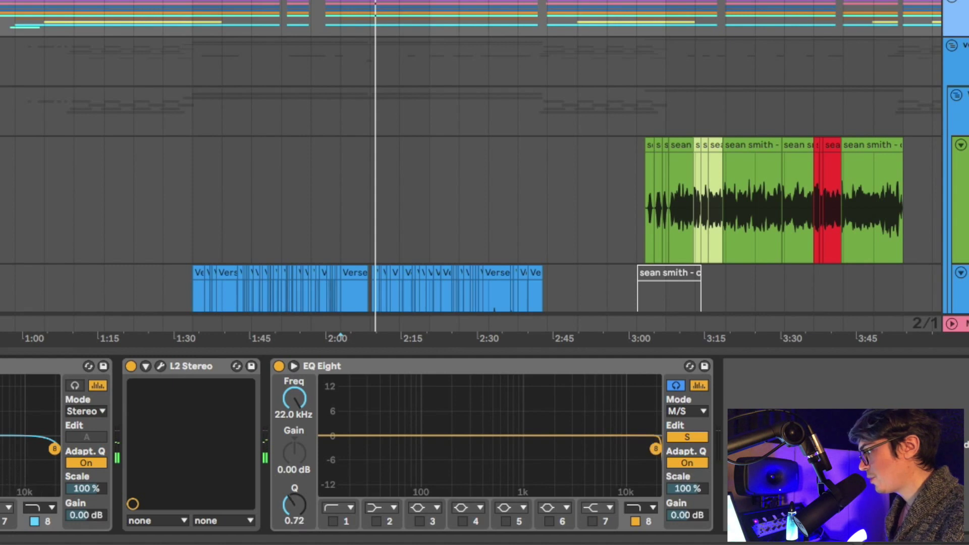
Replace side band 8 with band 4, boost it about 1.86 dB at 1.82 kHz with Q 0.36, and raise the boost slightly during playback.
left_click(635, 521)
left_click(462, 521)
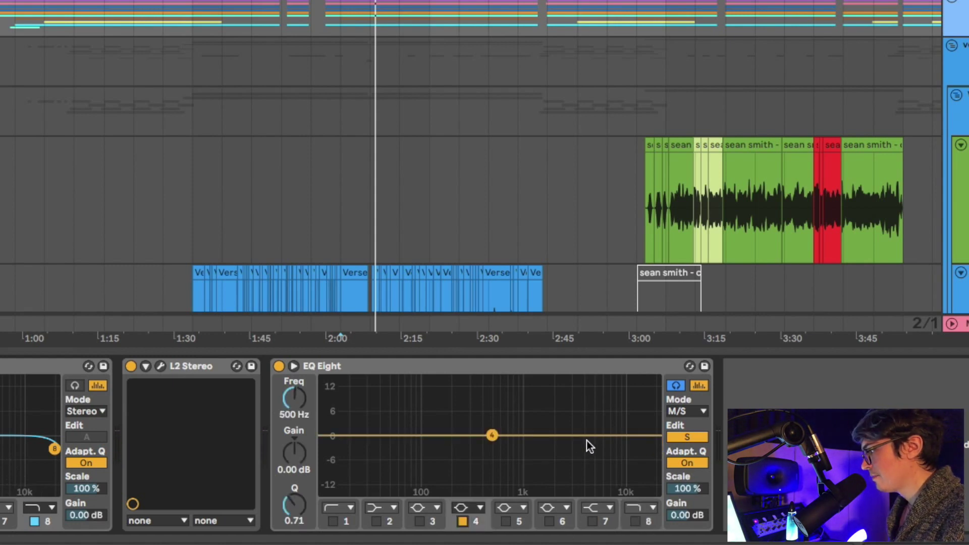
left_click(461, 522)
left_click(463, 522)
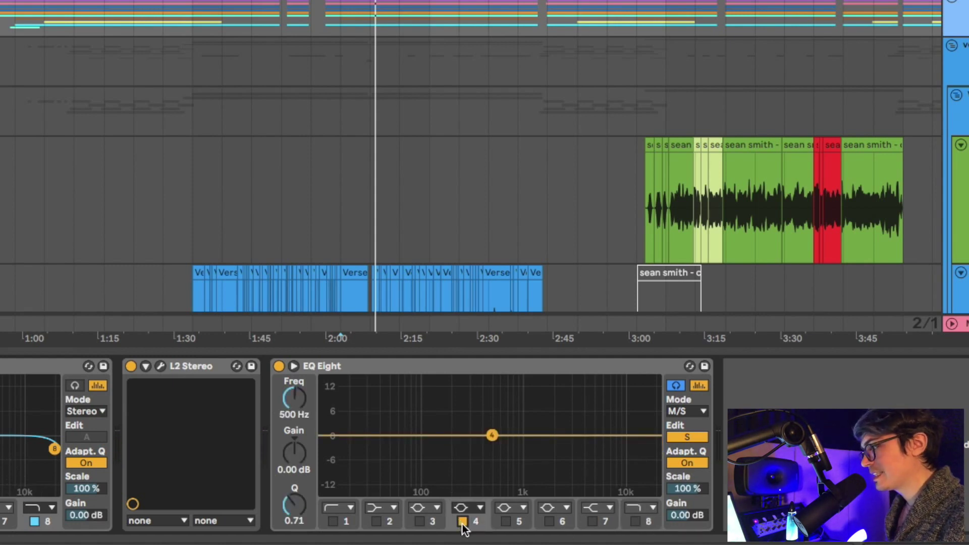
left_click_drag(492, 434, 548, 428)
left_click_drag(290, 518, 292, 502)
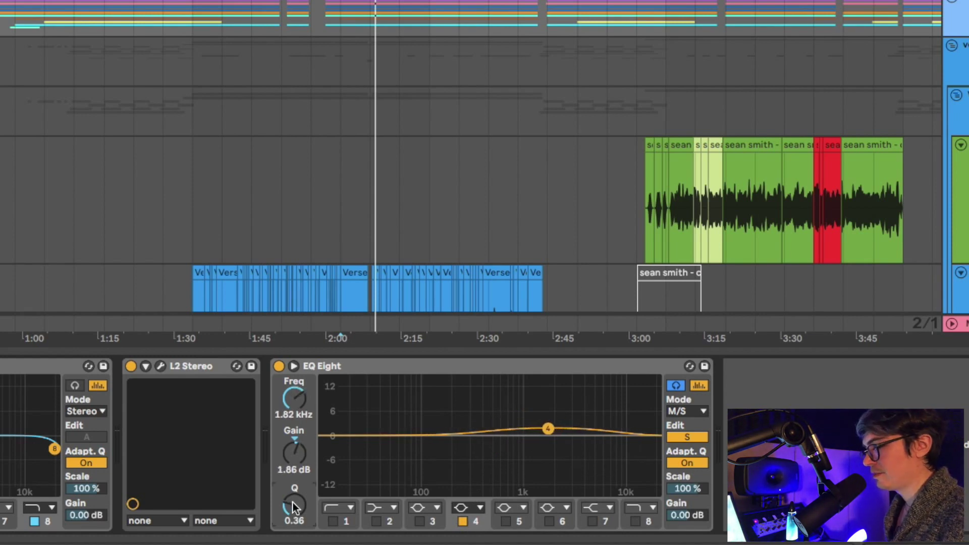
key("space")
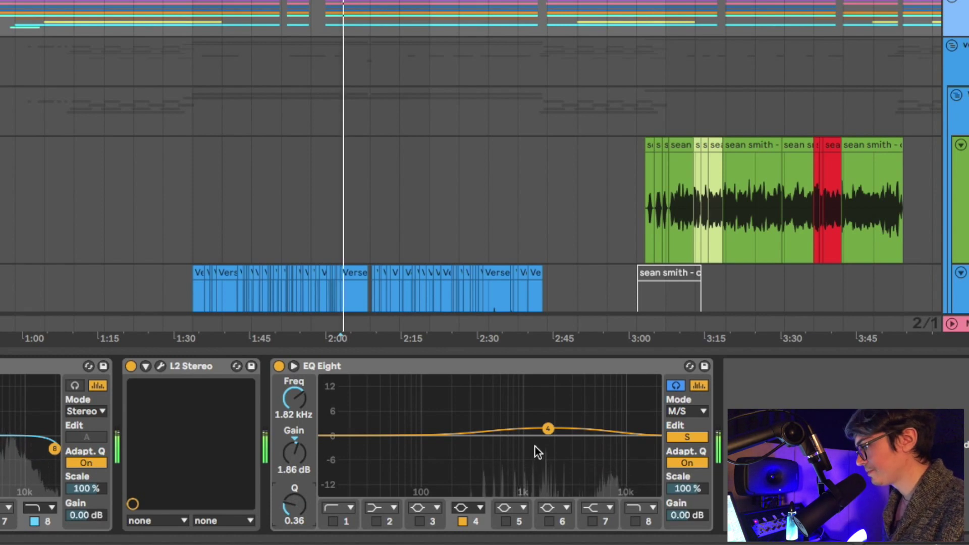
mouse_move(550, 418)
left_mouse_down()
mouse_move(540, 417)
mouse_move(548, 415)
left_mouse_up()
key("space")
Switch the EQ to editing the Mid signal and use band 3 to cut about 3.10 dB at 899 Hz, auditioning the change.
left_click(687, 437)
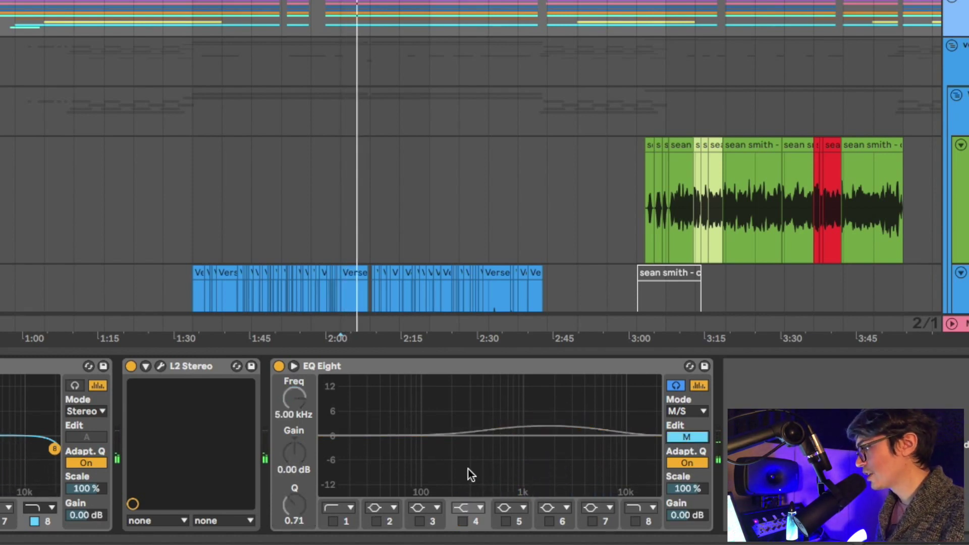
left_click(428, 520)
left_click_drag(525, 450, 497, 450)
key("space")
key("space")
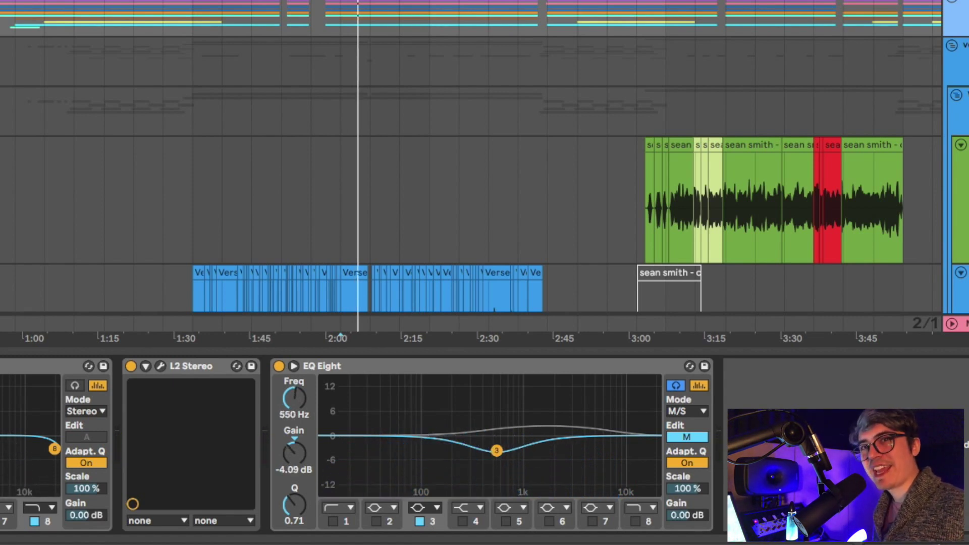
left_click_drag(497, 450, 498, 450)
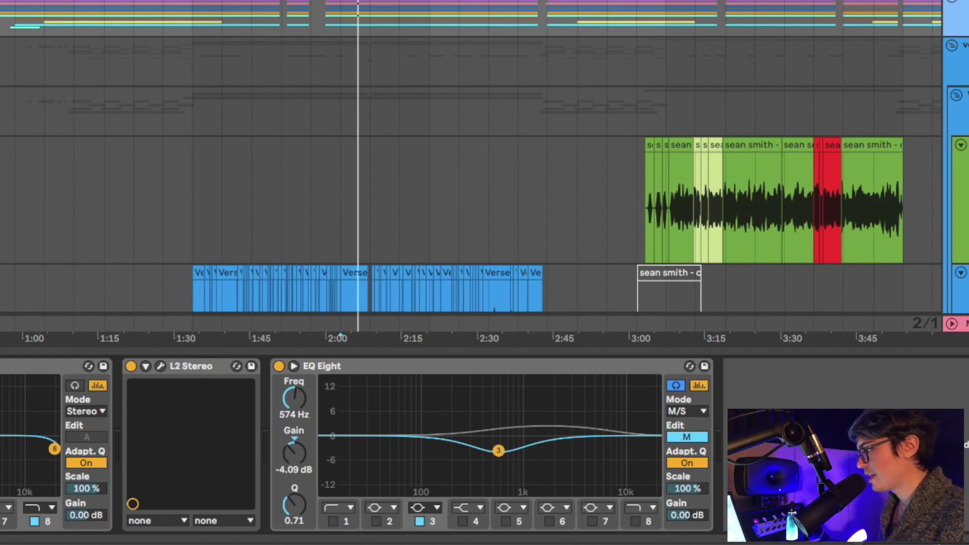
mouse_move(498, 450)
left_mouse_down()
mouse_move(504, 472)
mouse_move(518, 447)
left_mouse_up()
key("space")
key("space")
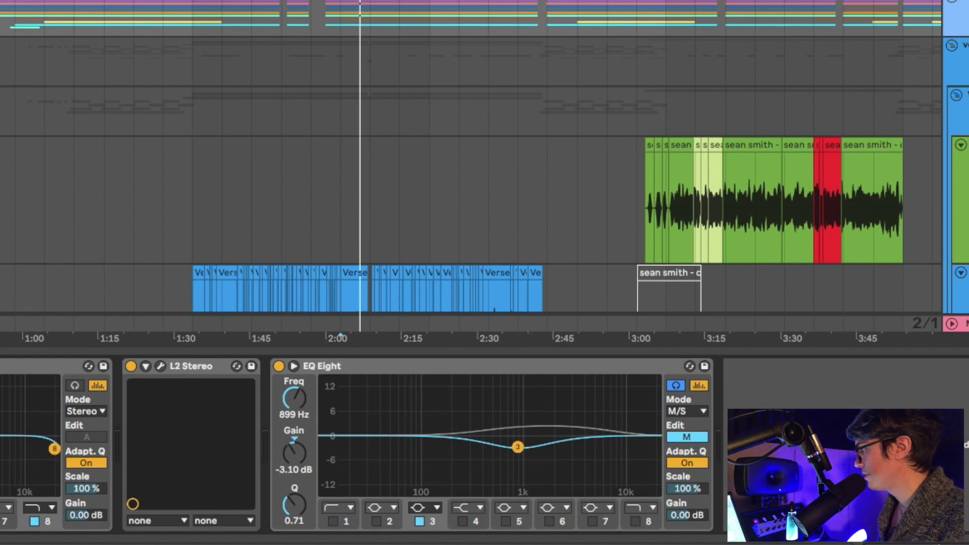
Compare the instrumental stems with the M/S EQ Eight active and bypassed, and leave the EQ enabled.
key("space")
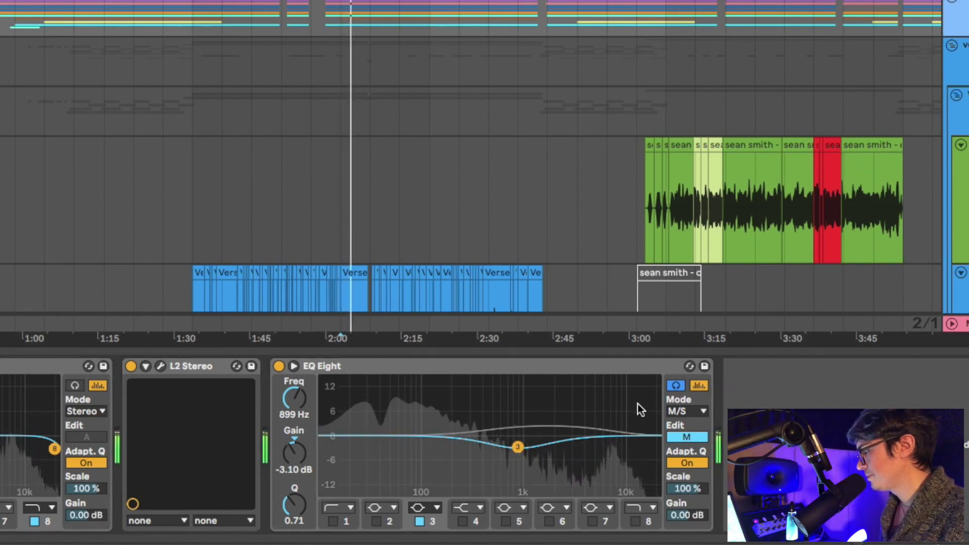
left_click(275, 365)
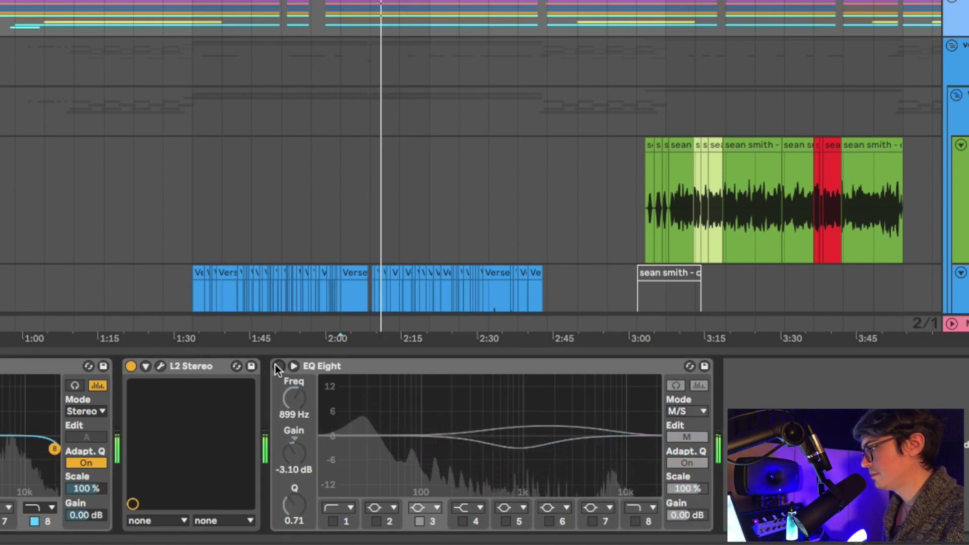
key("space")
key("space")
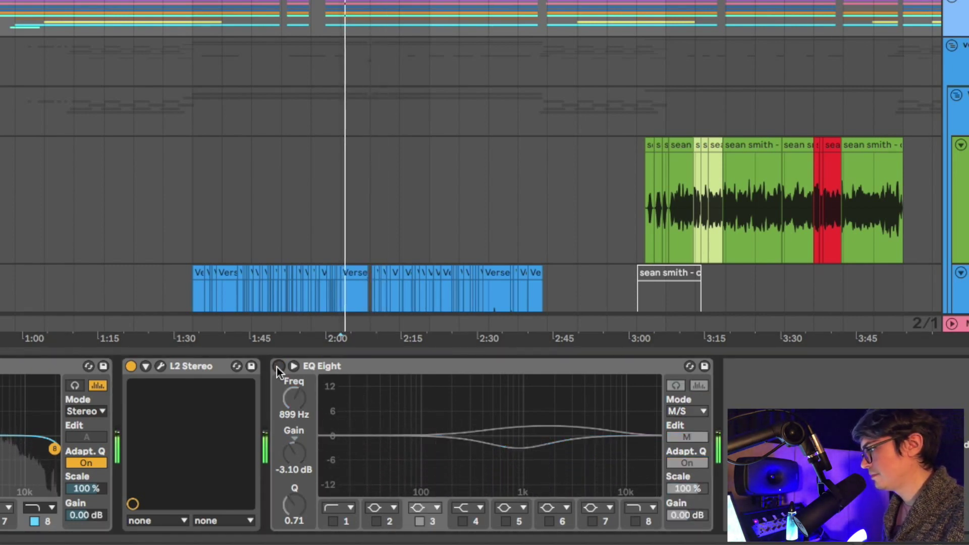
left_click(276, 367)
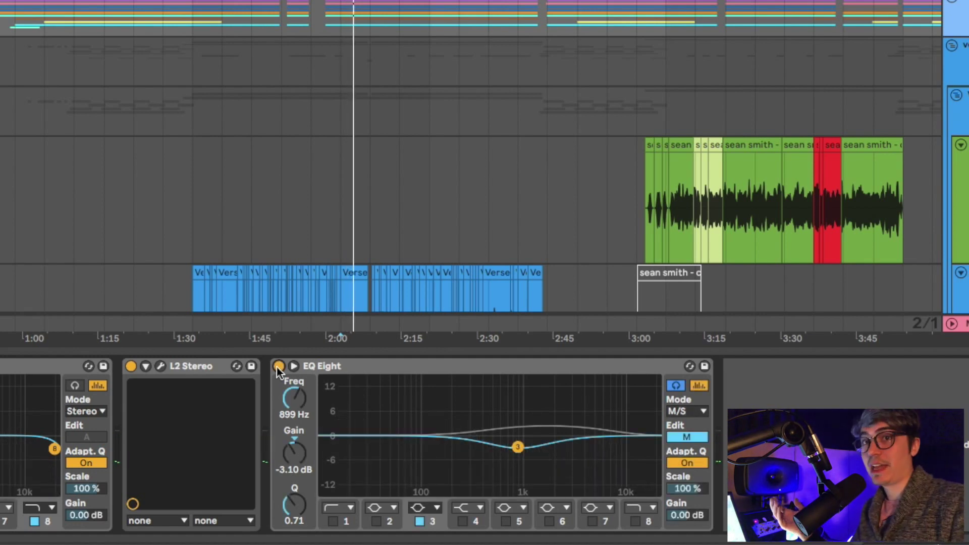